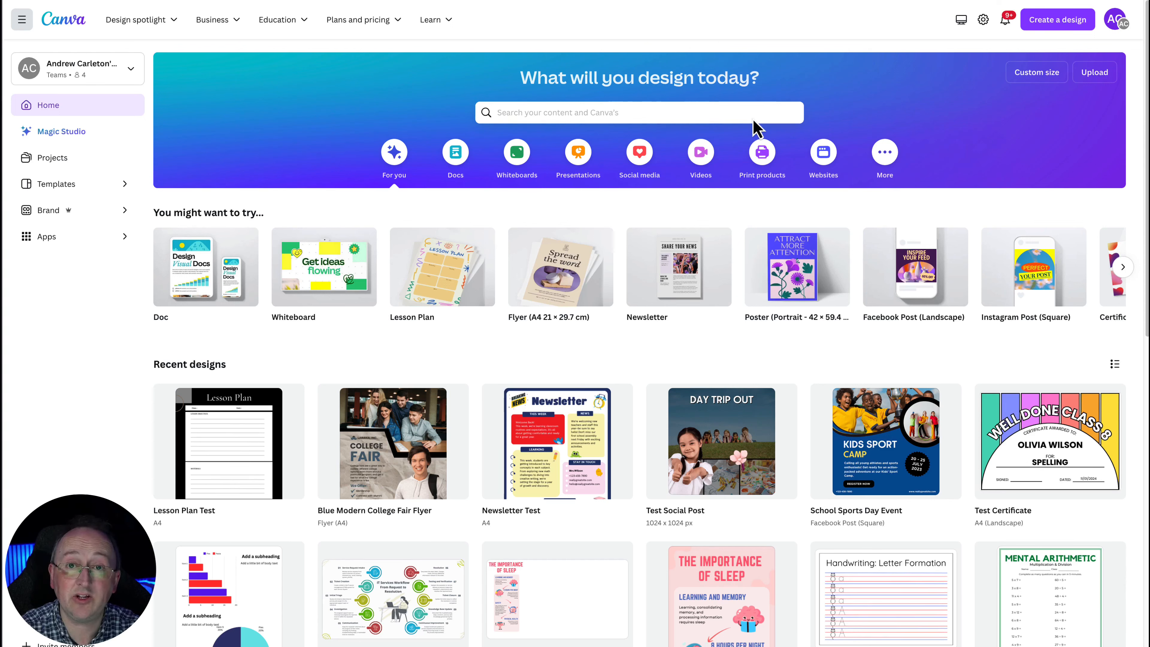
Search designs and templates for "healthy tips"
{"action": "mouse_move", "coordinate": [730, 262]}
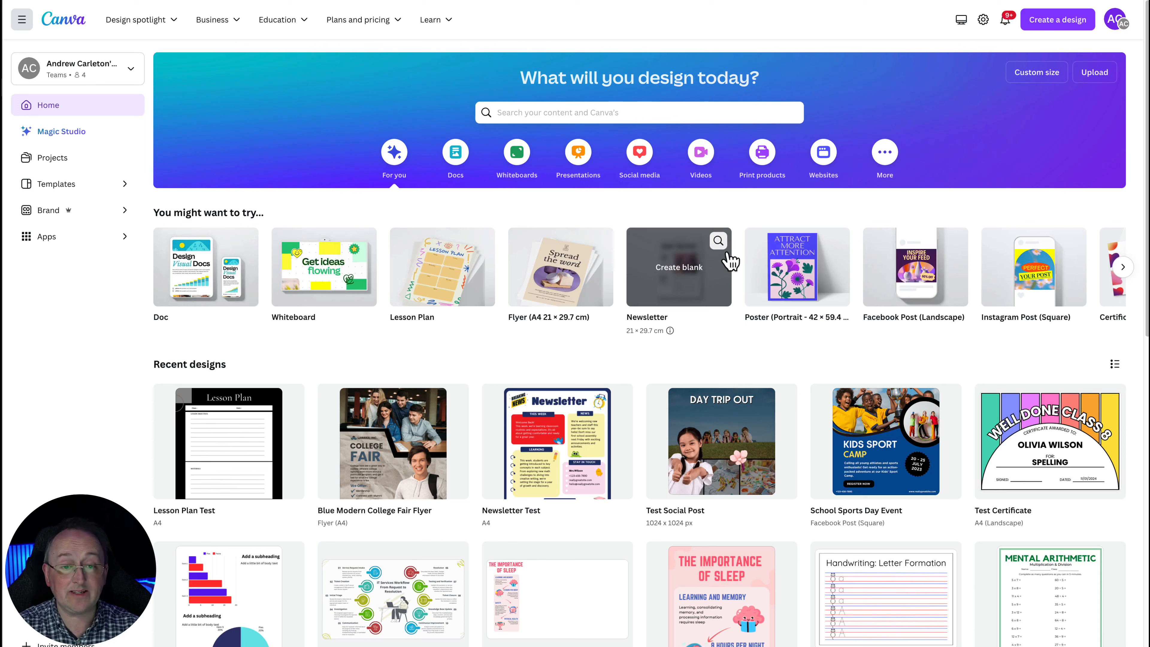
{"action": "left_click", "coordinate": [556, 111]}
{"action": "type", "text": "hea"}
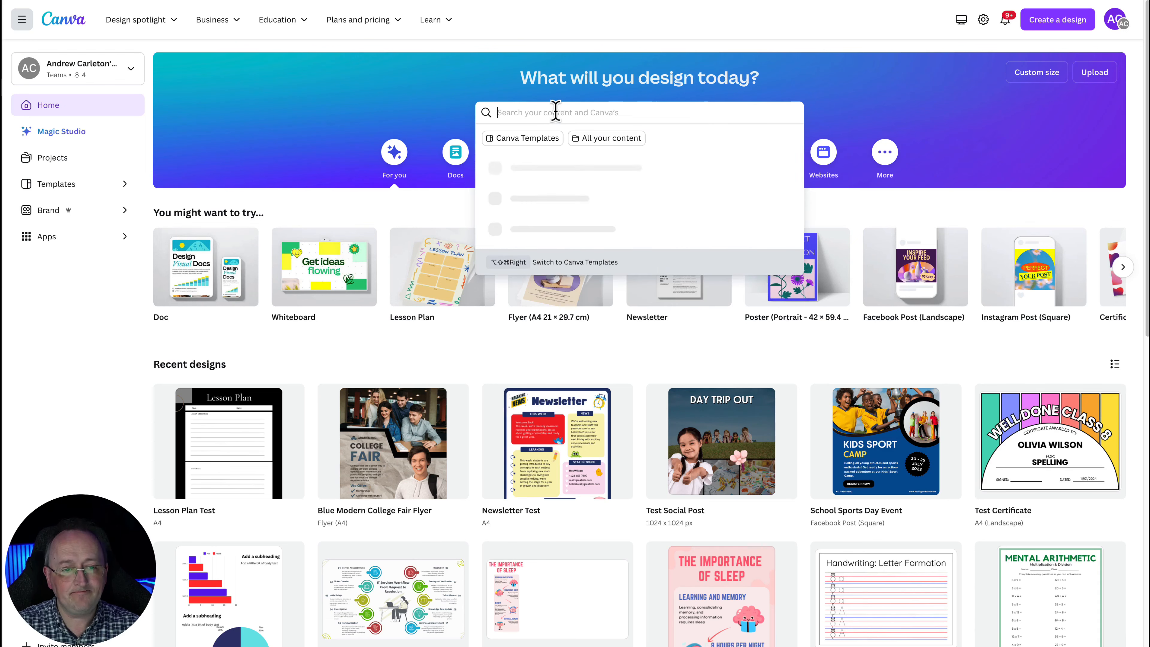
{"action": "type", "text": "lth"}
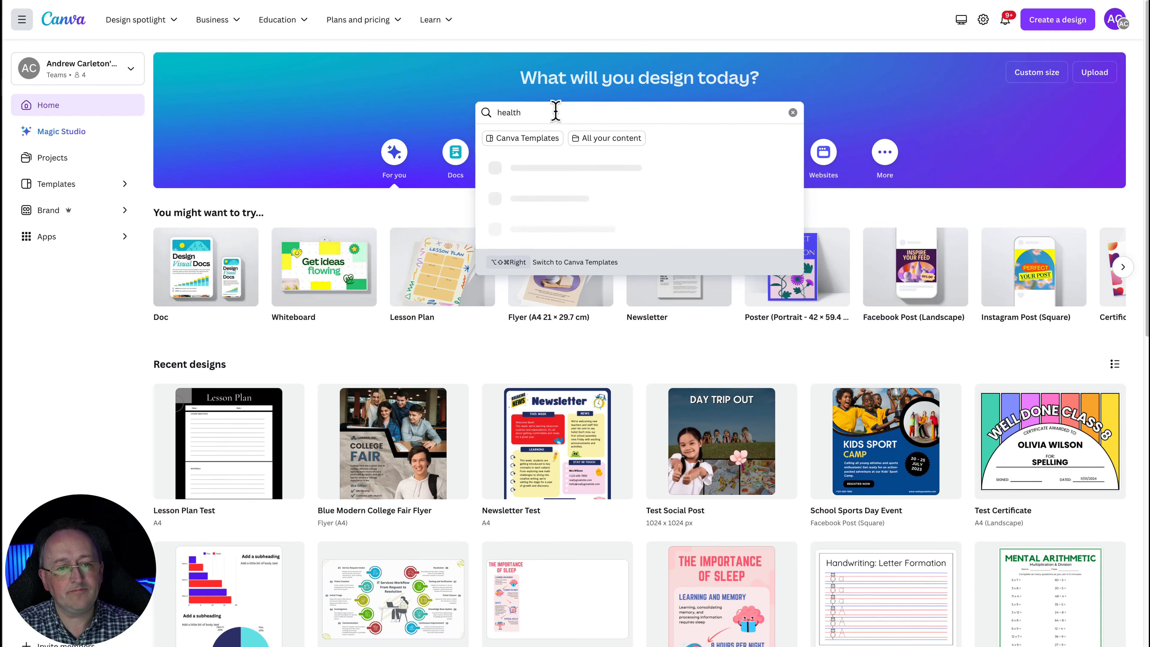
{"action": "type", "text": "y tips"}
{"action": "key", "text": "Return"}
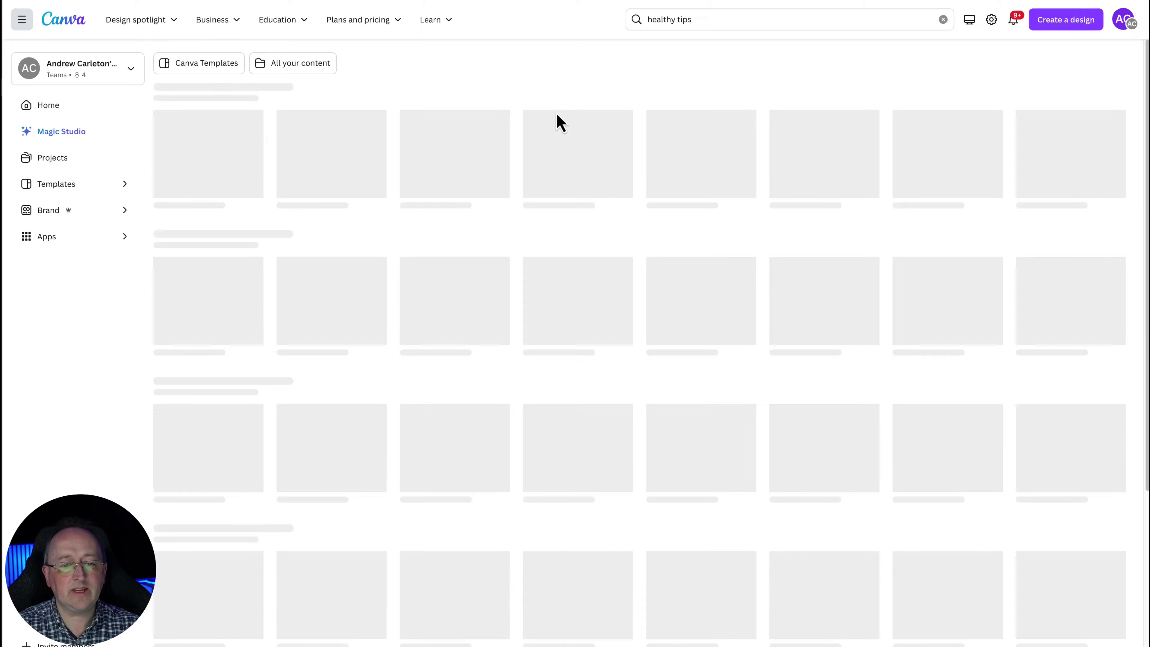
Browse through the healthy tips template results, loading more templates
{"action": "scroll", "coordinate": [809, 436], "scroll_direction": "down", "scroll_amount": 1}
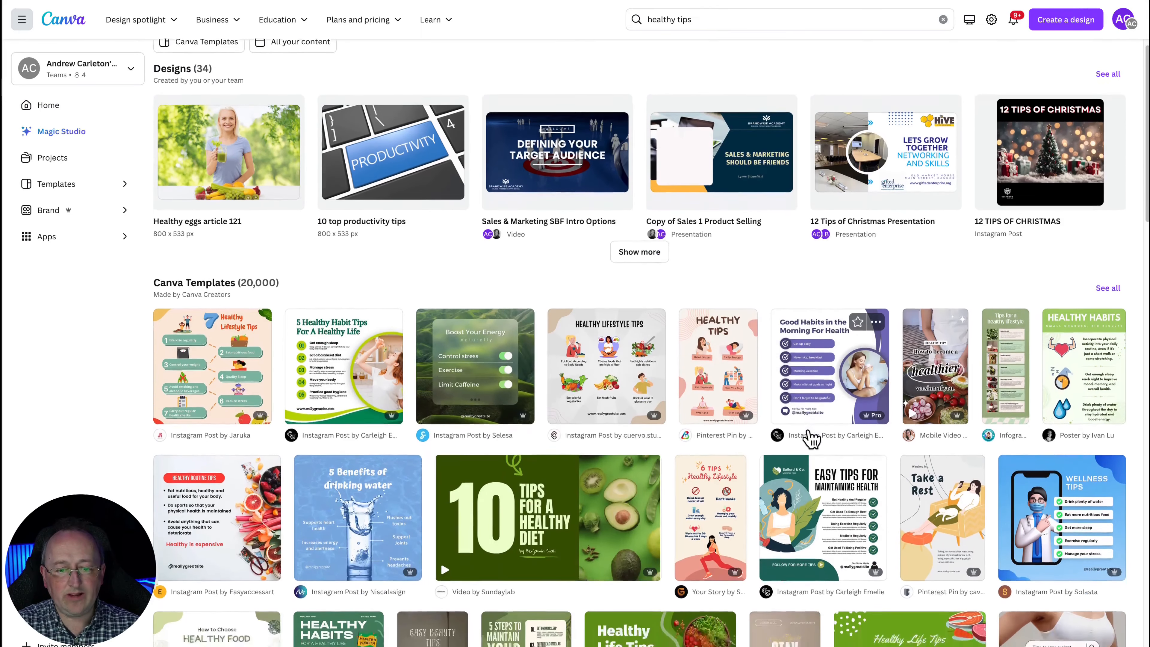
{"action": "scroll", "coordinate": [811, 438], "scroll_direction": "down", "scroll_amount": 1}
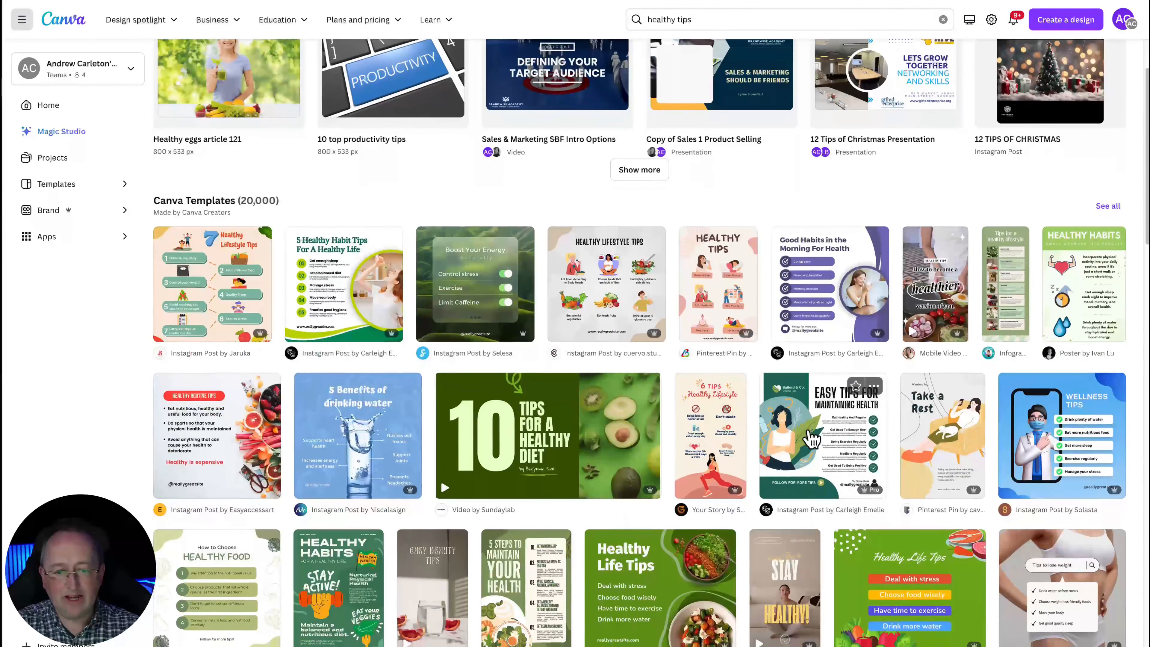
{"action": "scroll", "coordinate": [810, 439], "scroll_direction": "down", "scroll_amount": 1}
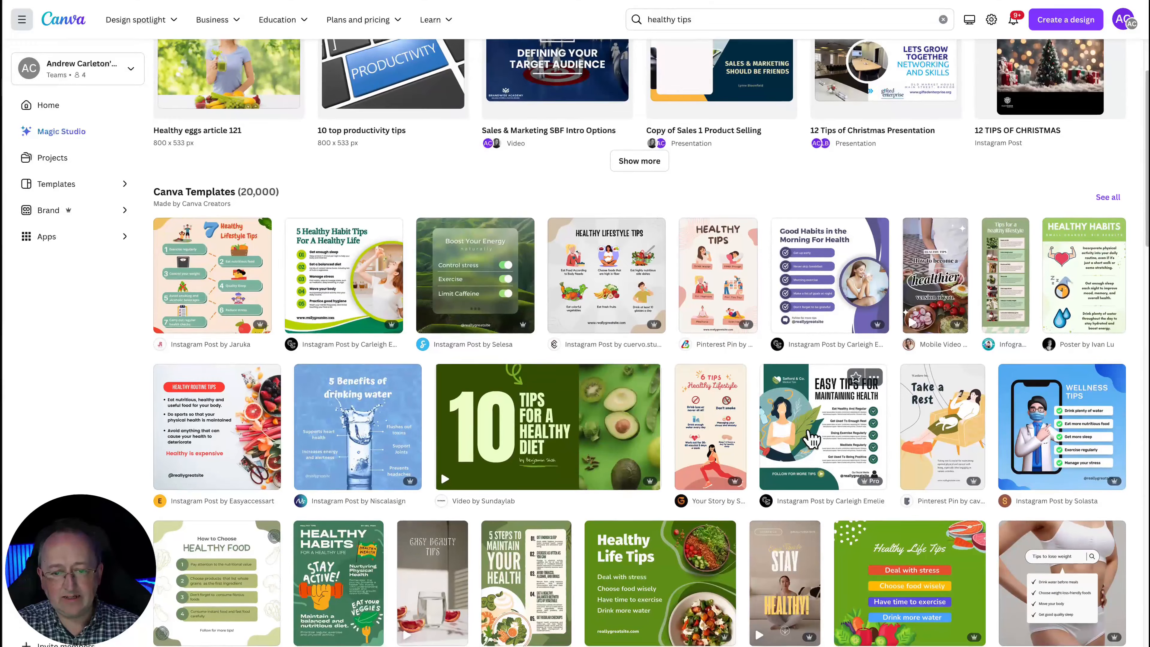
{"action": "scroll", "coordinate": [811, 438], "scroll_direction": "down", "scroll_amount": 1}
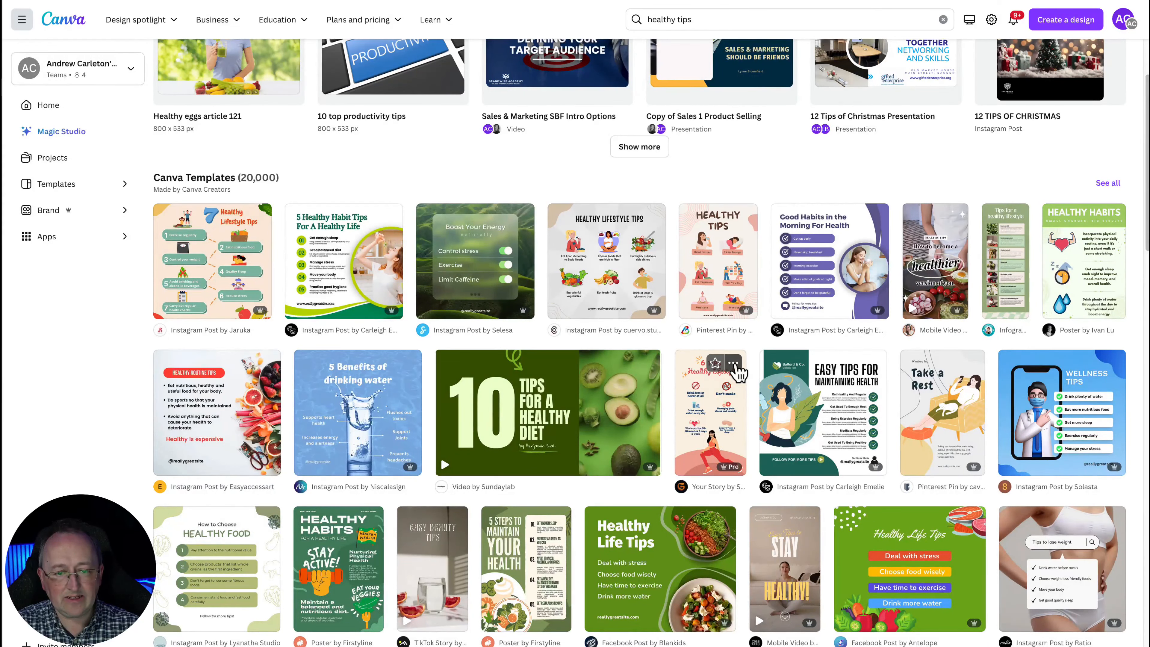
{"action": "scroll", "coordinate": [729, 399], "scroll_direction": "down", "scroll_amount": 2}
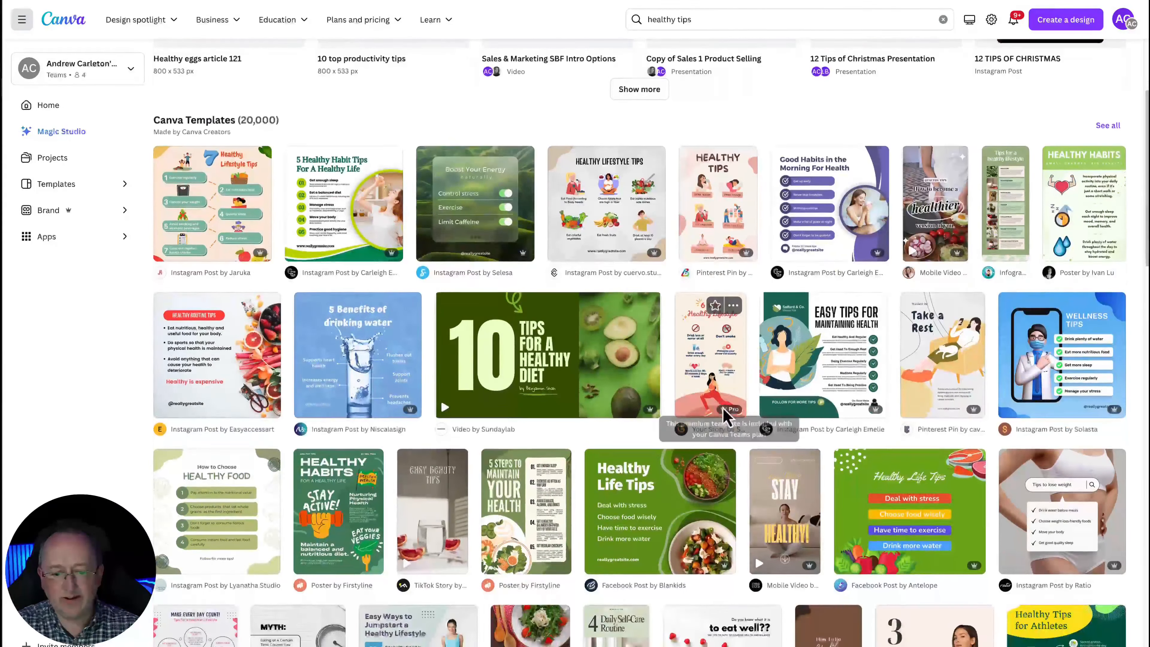
{"action": "scroll", "coordinate": [723, 414], "scroll_direction": "down", "scroll_amount": 3}
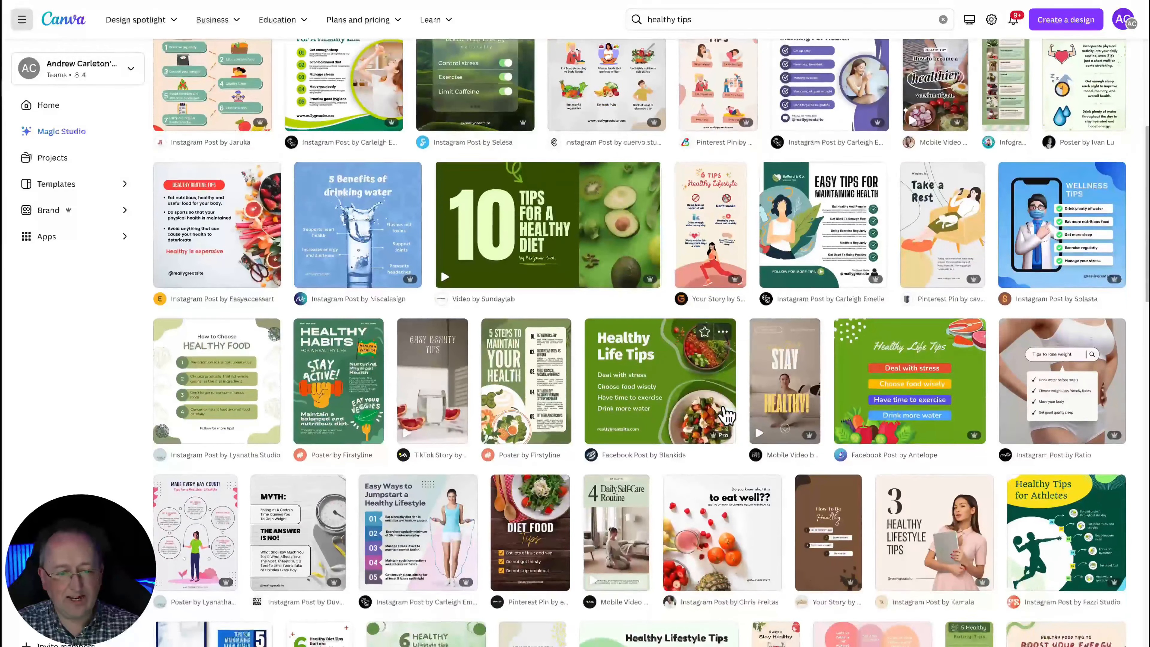
{"action": "scroll", "coordinate": [726, 415], "scroll_direction": "down", "scroll_amount": 2}
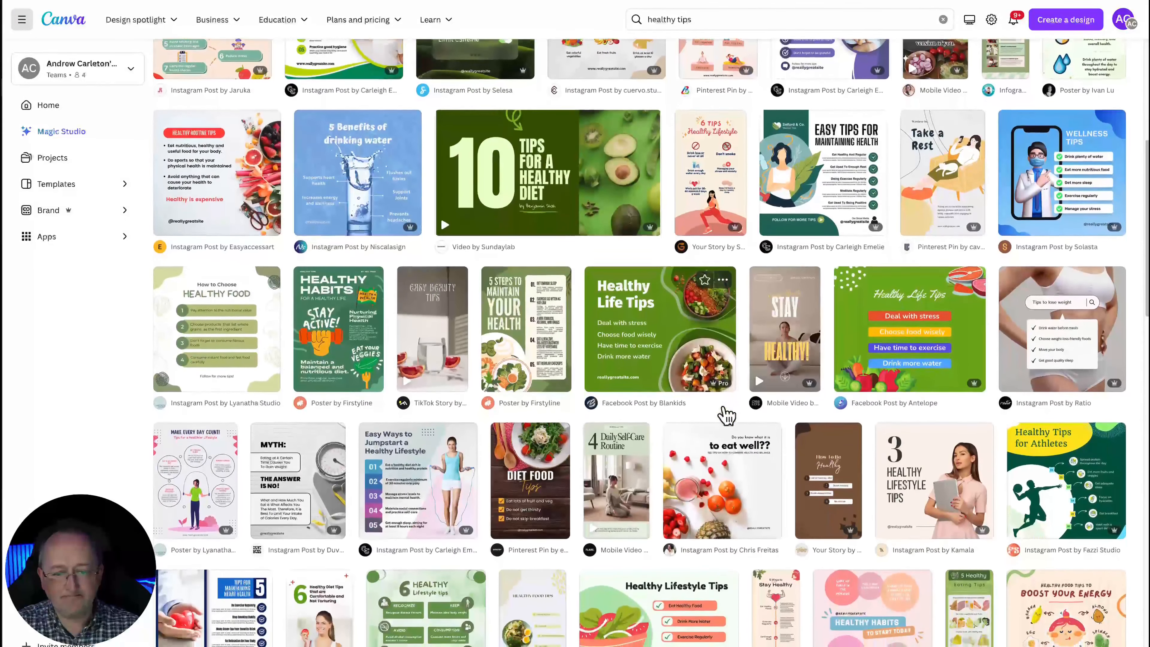
{"action": "scroll", "coordinate": [726, 414], "scroll_direction": "down", "scroll_amount": 3}
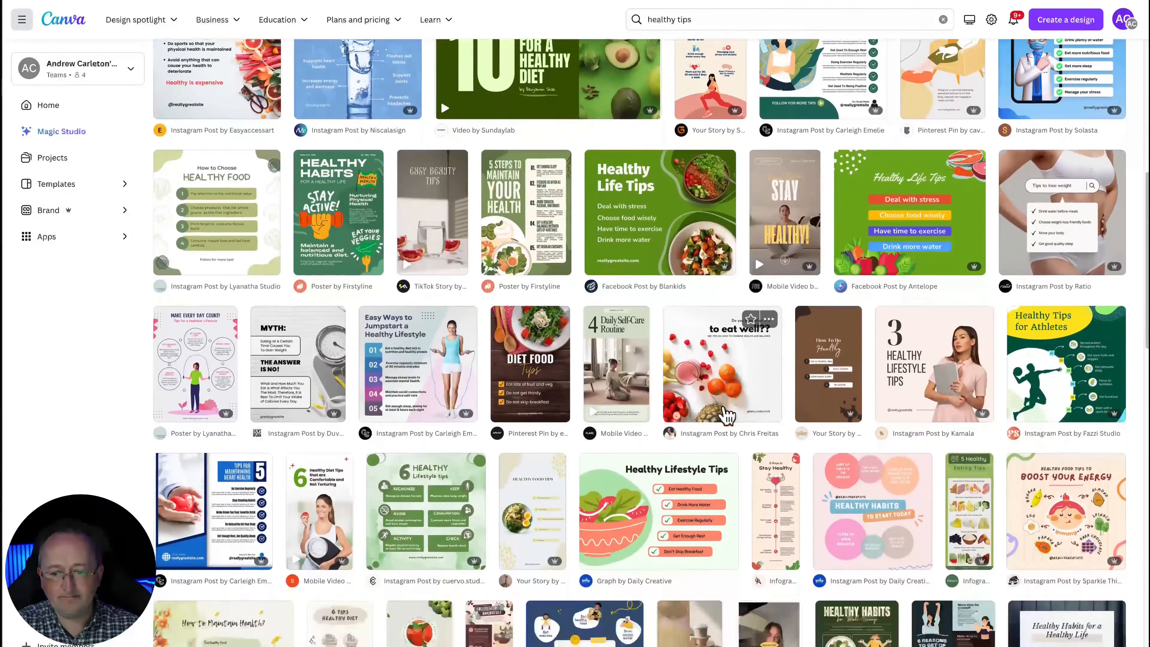
{"action": "scroll", "coordinate": [726, 414], "scroll_direction": "down", "scroll_amount": 5}
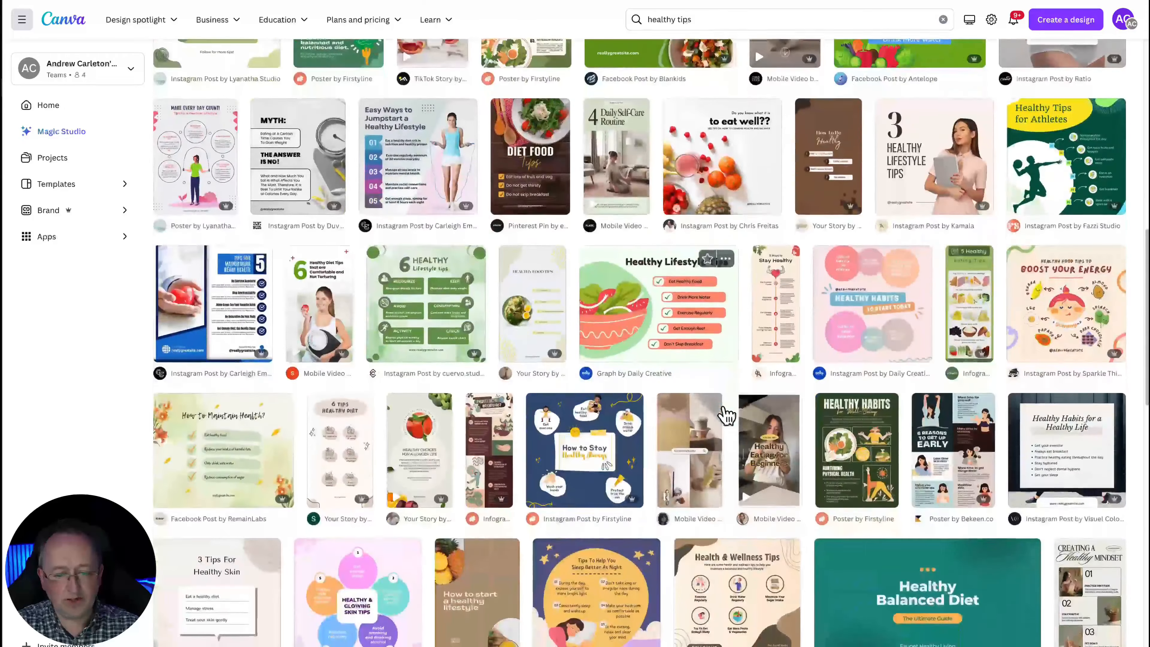
{"action": "scroll", "coordinate": [726, 415], "scroll_direction": "down", "scroll_amount": 12}
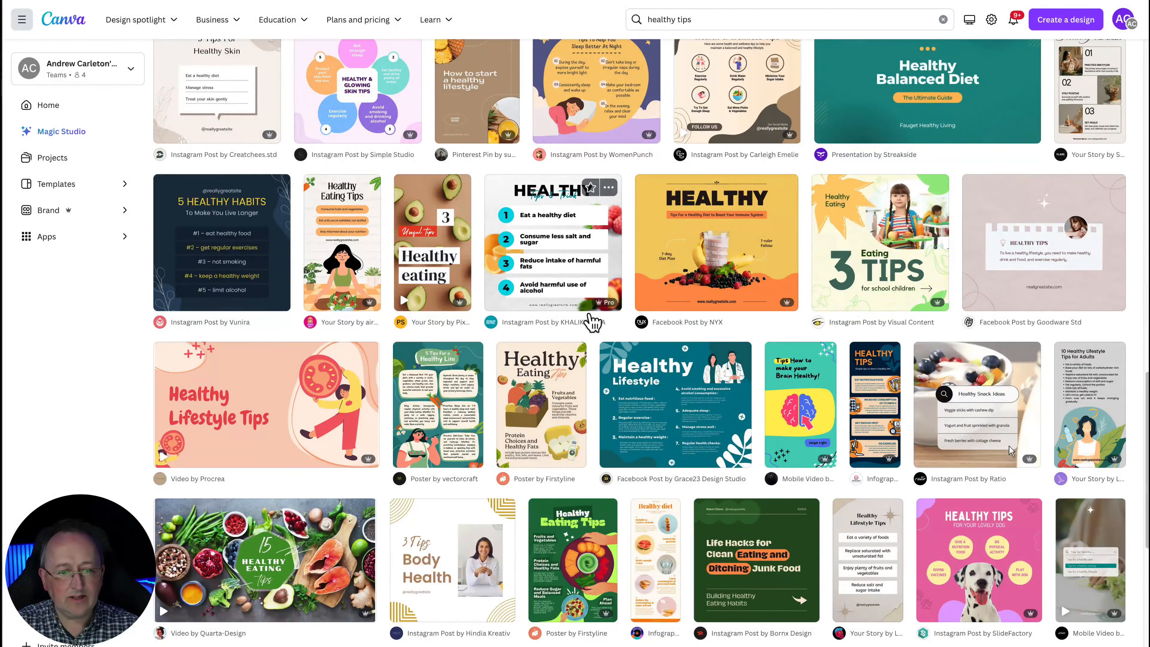
{"action": "scroll", "coordinate": [602, 320], "scroll_direction": "down", "scroll_amount": 4}
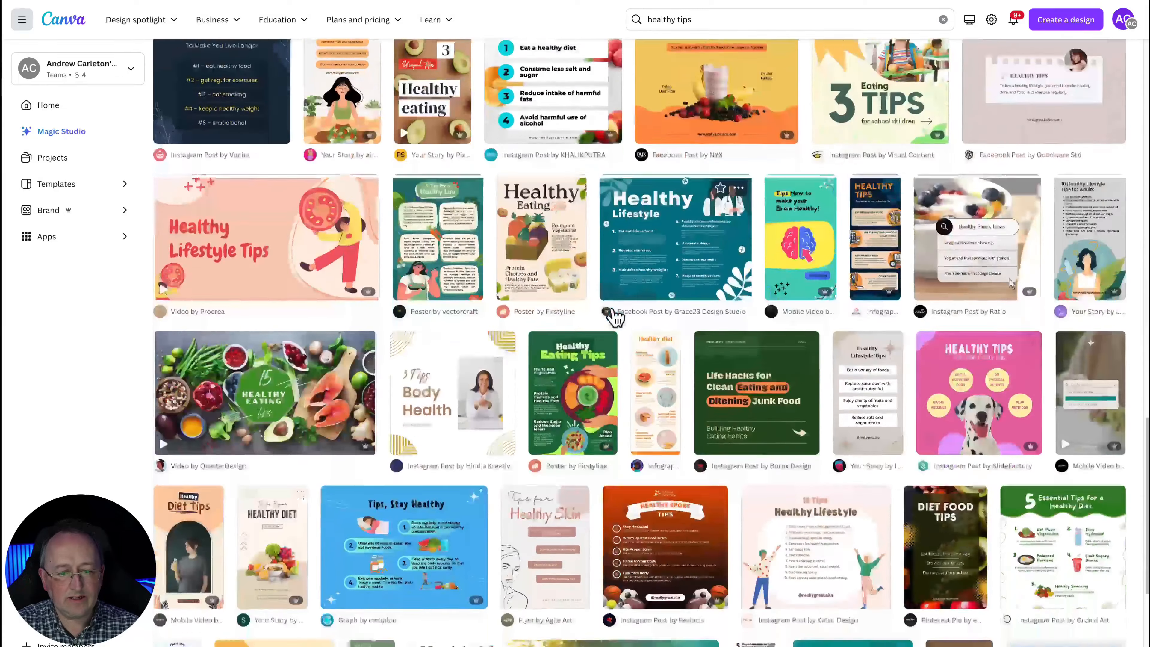
{"action": "scroll", "coordinate": [615, 317], "scroll_direction": "down", "scroll_amount": 2}
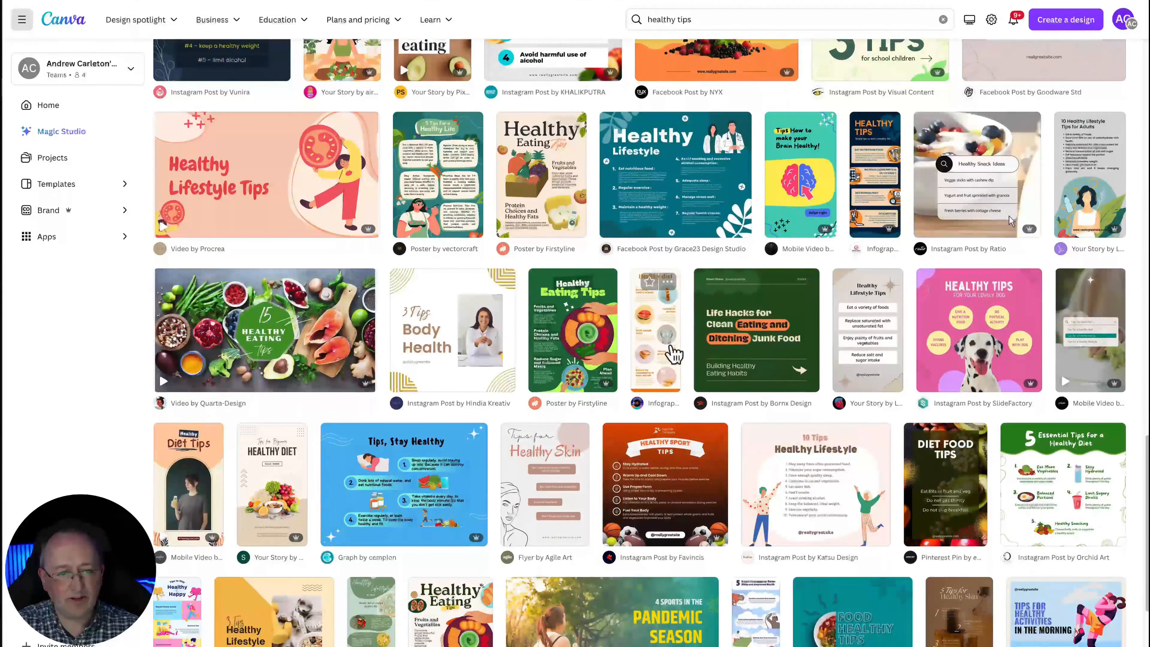
{"action": "scroll", "coordinate": [674, 353], "scroll_direction": "down", "scroll_amount": 4}
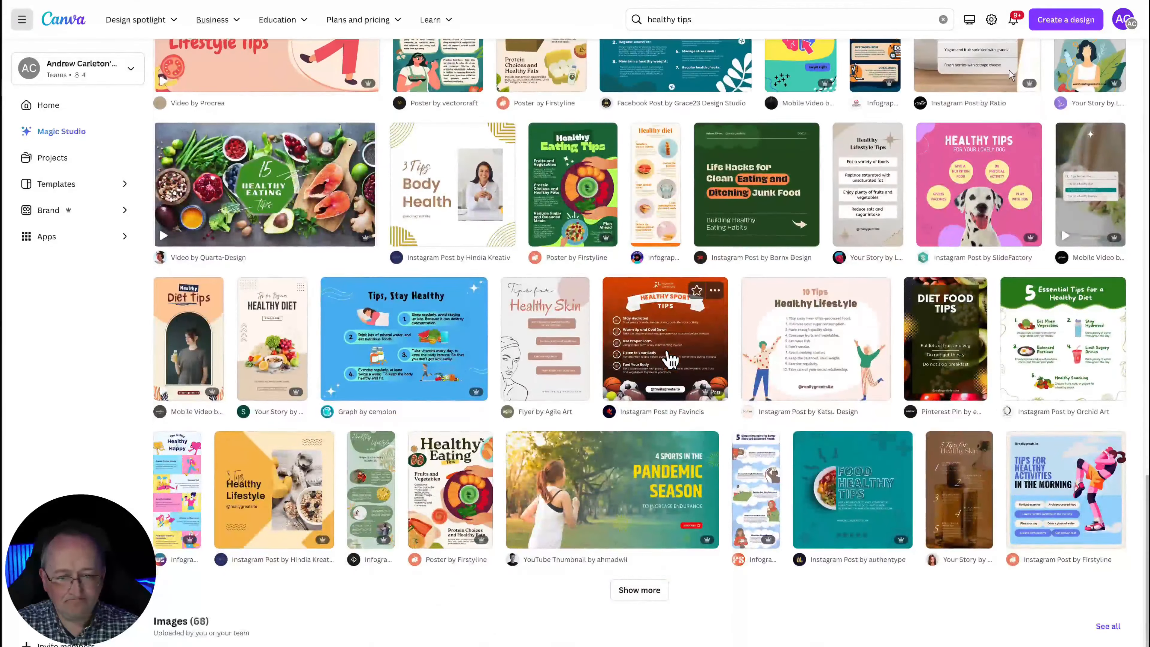
{"action": "scroll", "coordinate": [670, 361], "scroll_direction": "down", "scroll_amount": 1}
{"action": "left_click", "coordinate": [657, 548]}
{"action": "scroll", "coordinate": [661, 551], "scroll_direction": "down", "scroll_amount": 12}
Refine the search to "healthy tips for kids"
{"action": "left_click", "coordinate": [746, 17]}
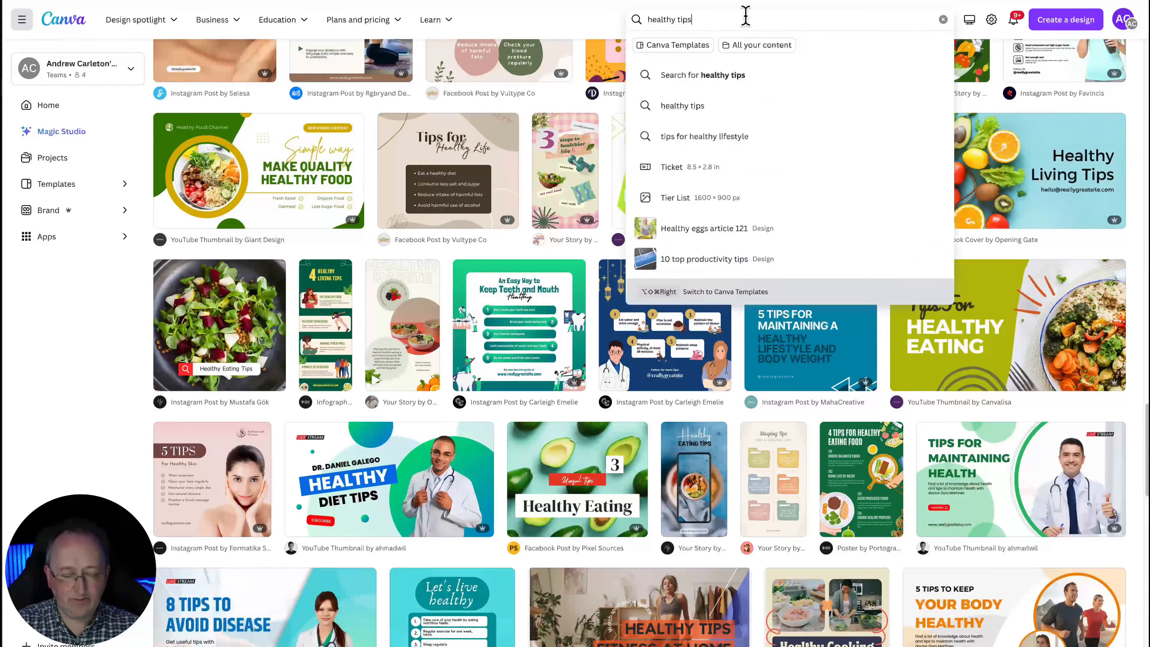
{"action": "type", "text": "for "}
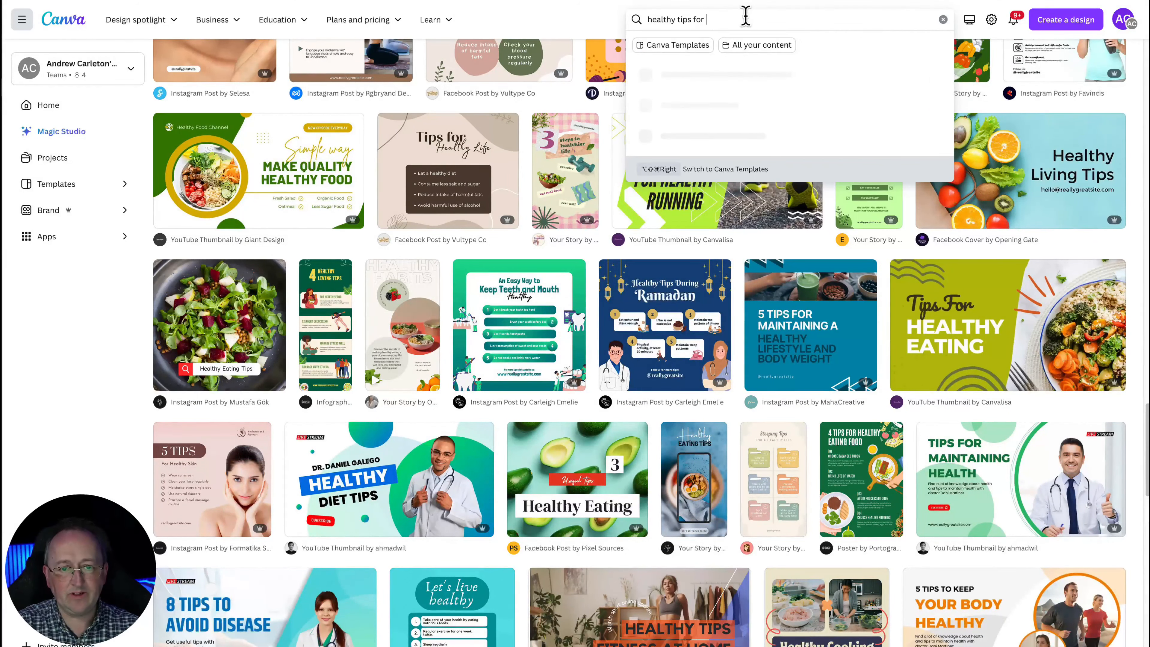
{"action": "type", "text": "kids"}
{"action": "key", "text": "Return"}
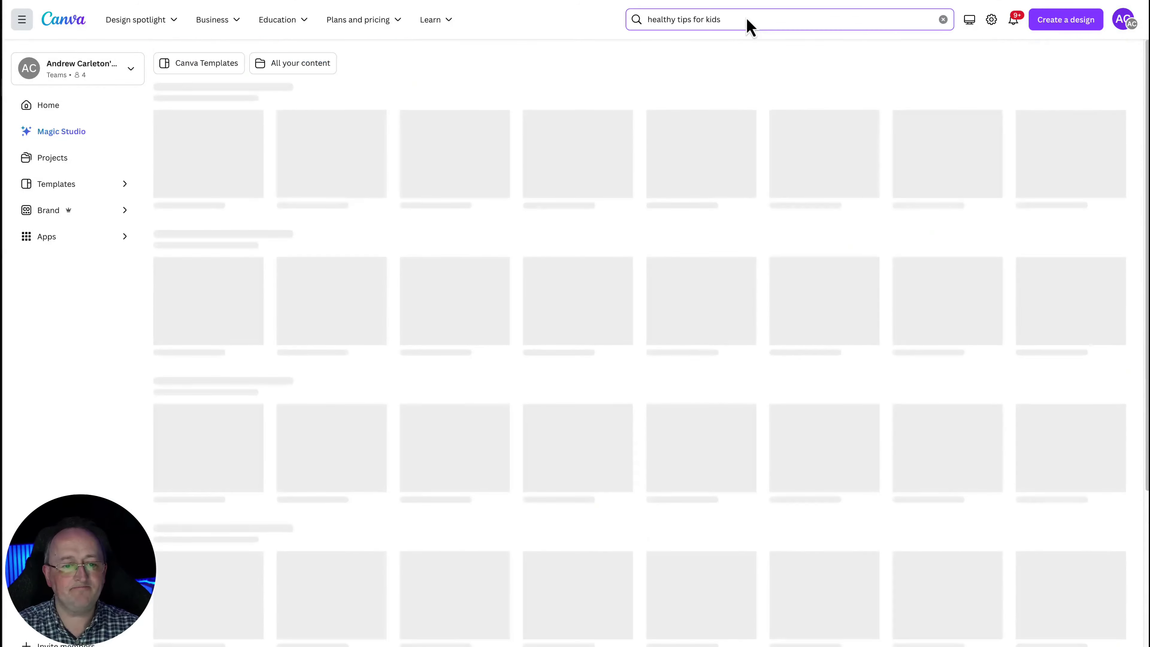
Open the Pink Cute Colorful Healthy Snacks For Your Kids Instagram Post template and customise it
{"action": "scroll", "coordinate": [738, 389], "scroll_direction": "down", "scroll_amount": 1}
{"action": "scroll", "coordinate": [741, 406], "scroll_direction": "down", "scroll_amount": 2}
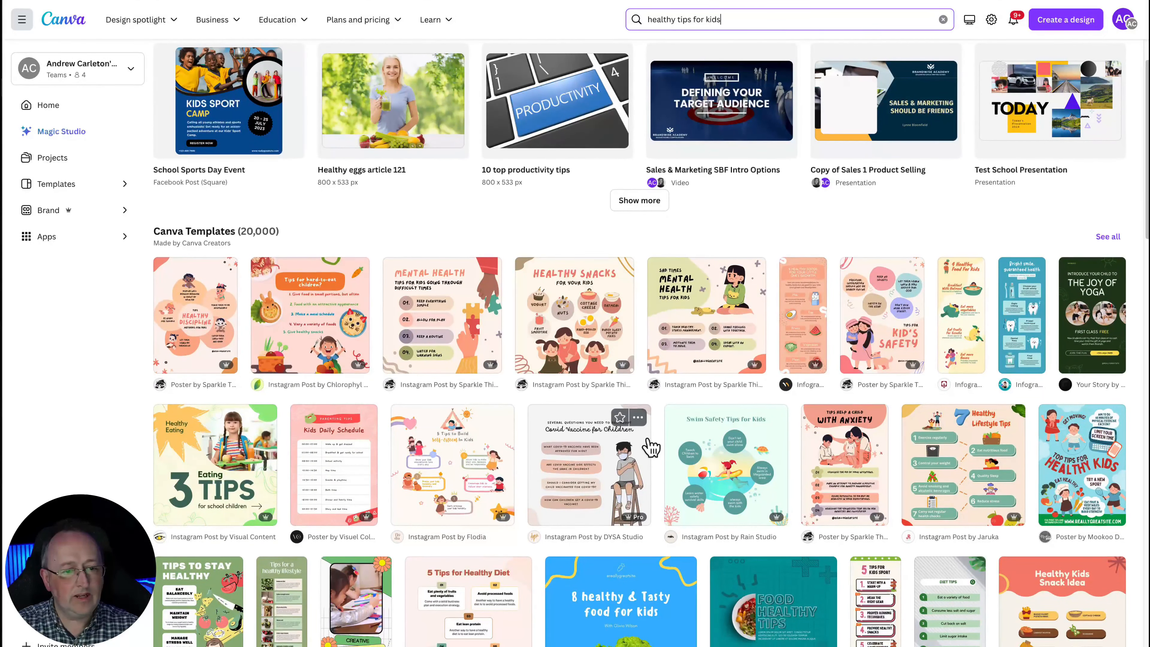
{"action": "left_click", "coordinate": [570, 345]}
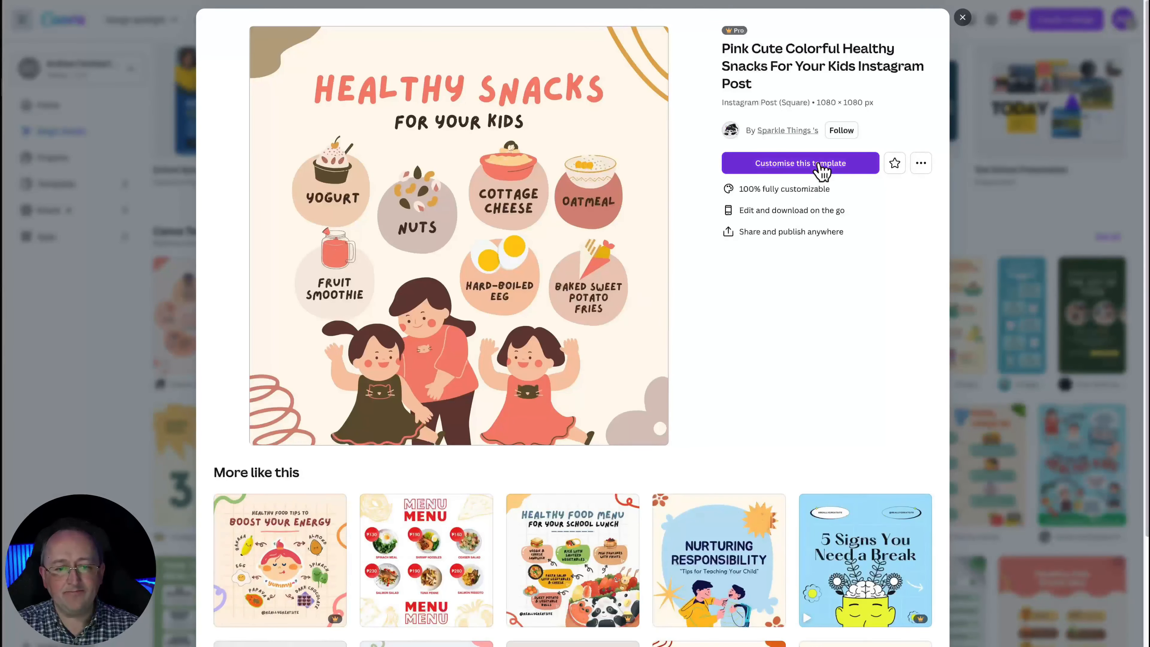
{"action": "left_click", "coordinate": [819, 167]}
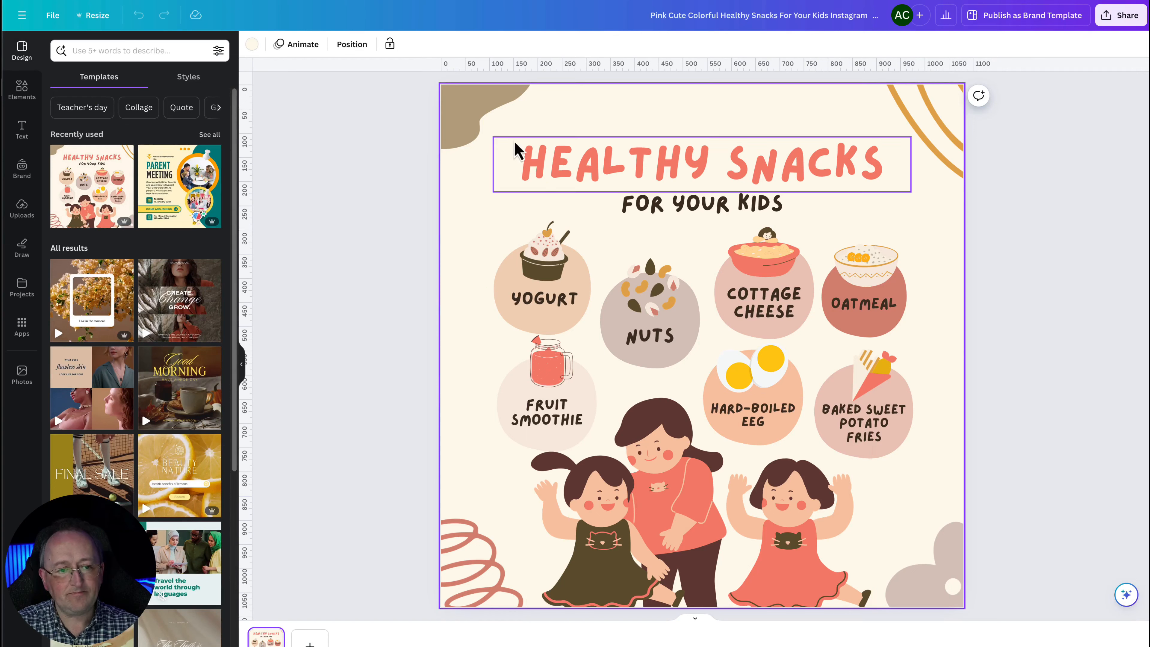
Delete the four decorative shapes in the corners of the design
{"action": "left_click", "coordinate": [496, 134]}
{"action": "key", "text": "Delete"}
{"action": "left_click", "coordinate": [910, 115]}
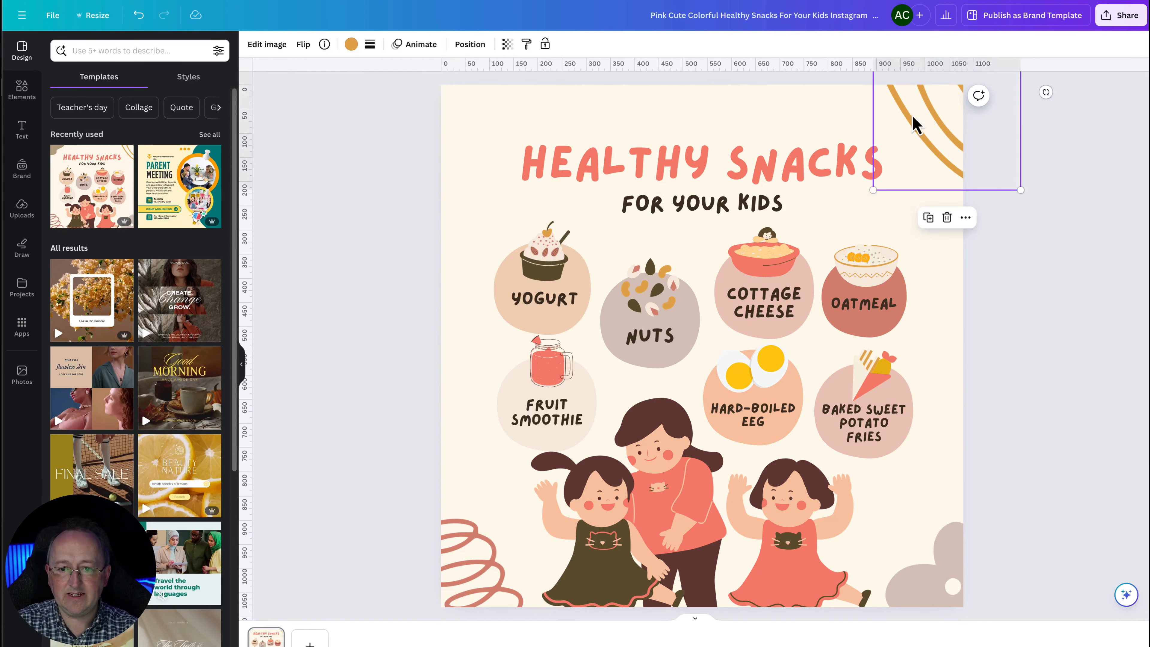
{"action": "key", "text": "Delete"}
{"action": "left_click", "coordinate": [926, 598]}
{"action": "key", "text": "Delete"}
{"action": "left_click", "coordinate": [475, 594]}
{"action": "key", "text": "Delete"}
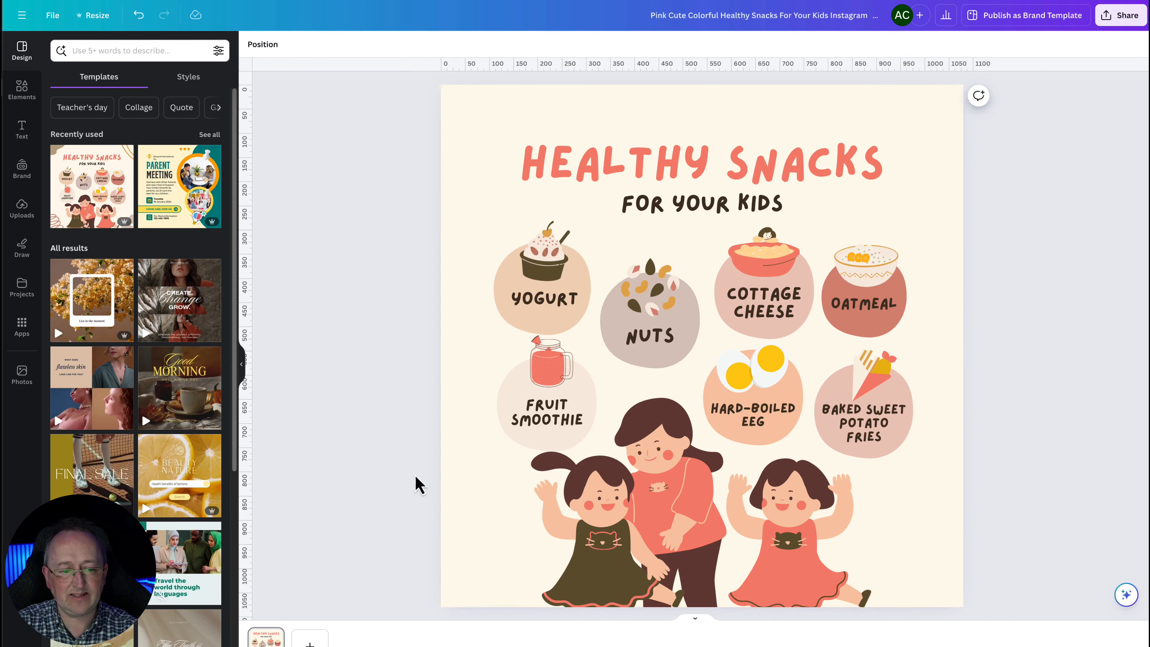
Select the page background and all elements of the design, then return to the home page
{"action": "left_click", "coordinate": [471, 512]}
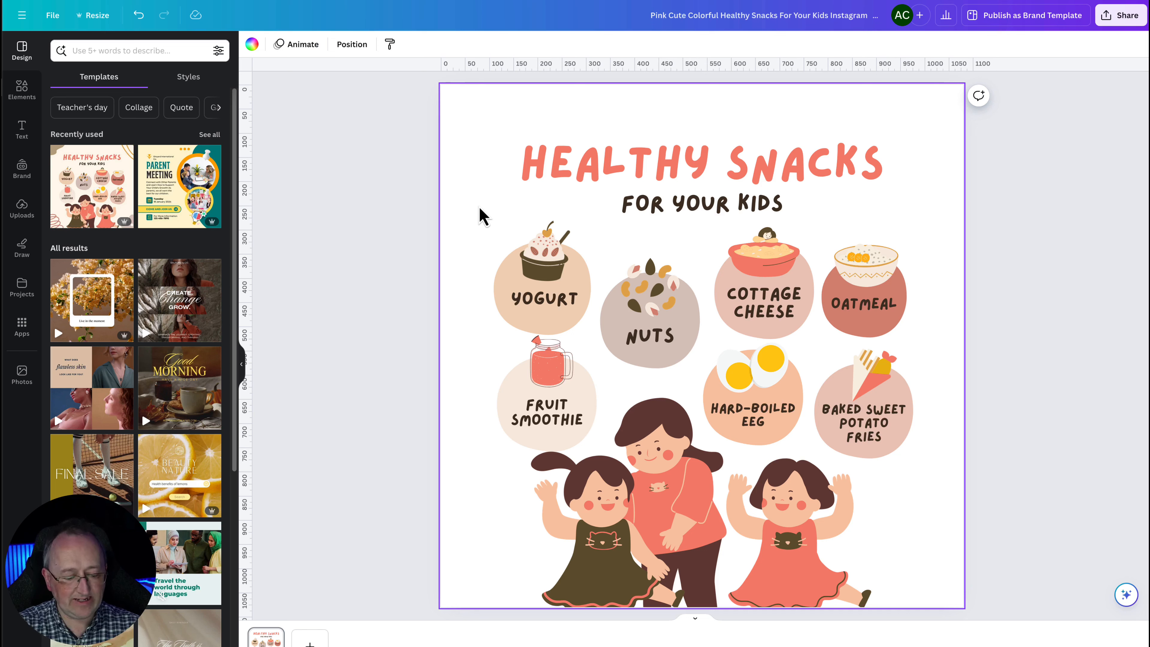
{"action": "key", "text": "ctrl+a"}
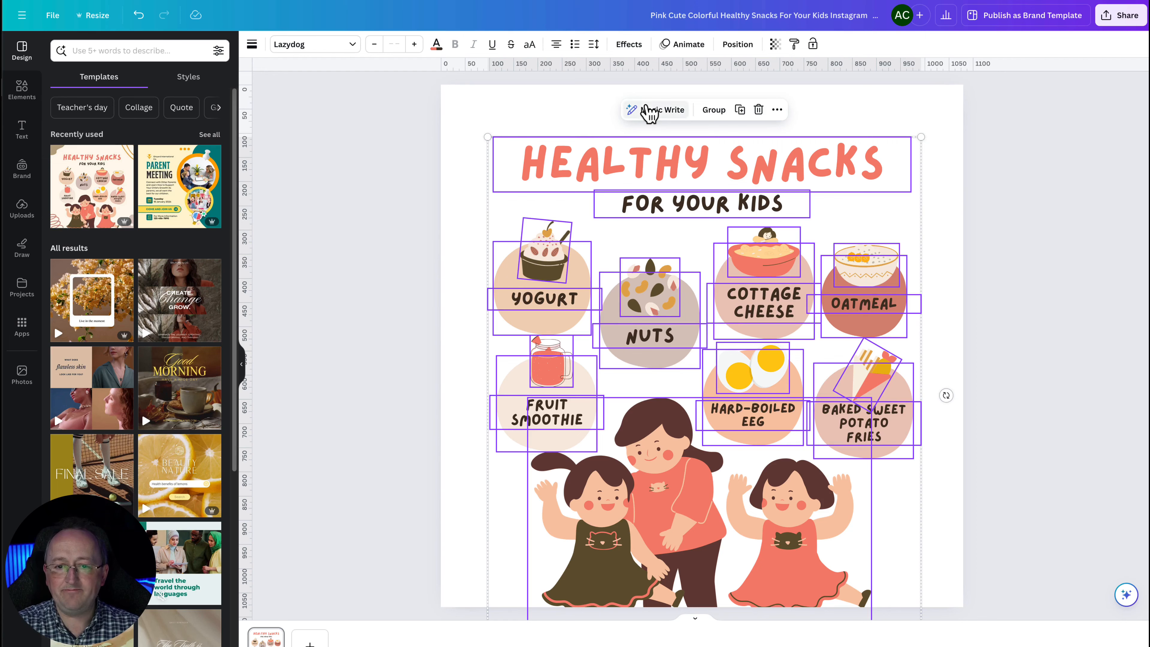
{"action": "left_click", "coordinate": [22, 15]}
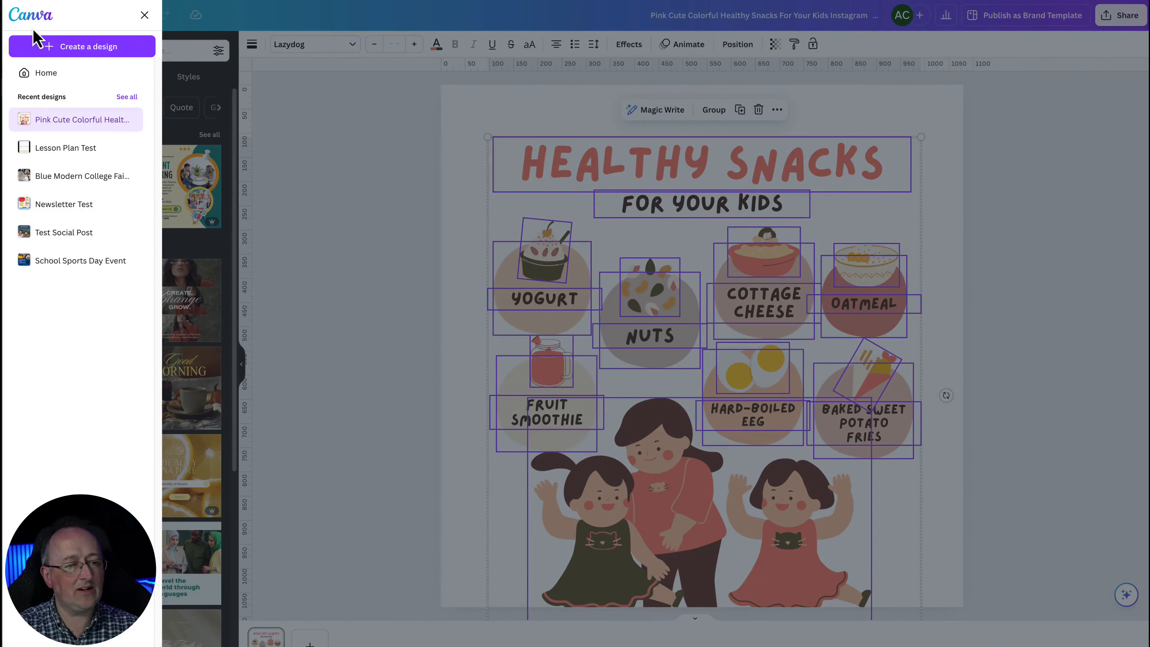
{"action": "left_click", "coordinate": [48, 72]}
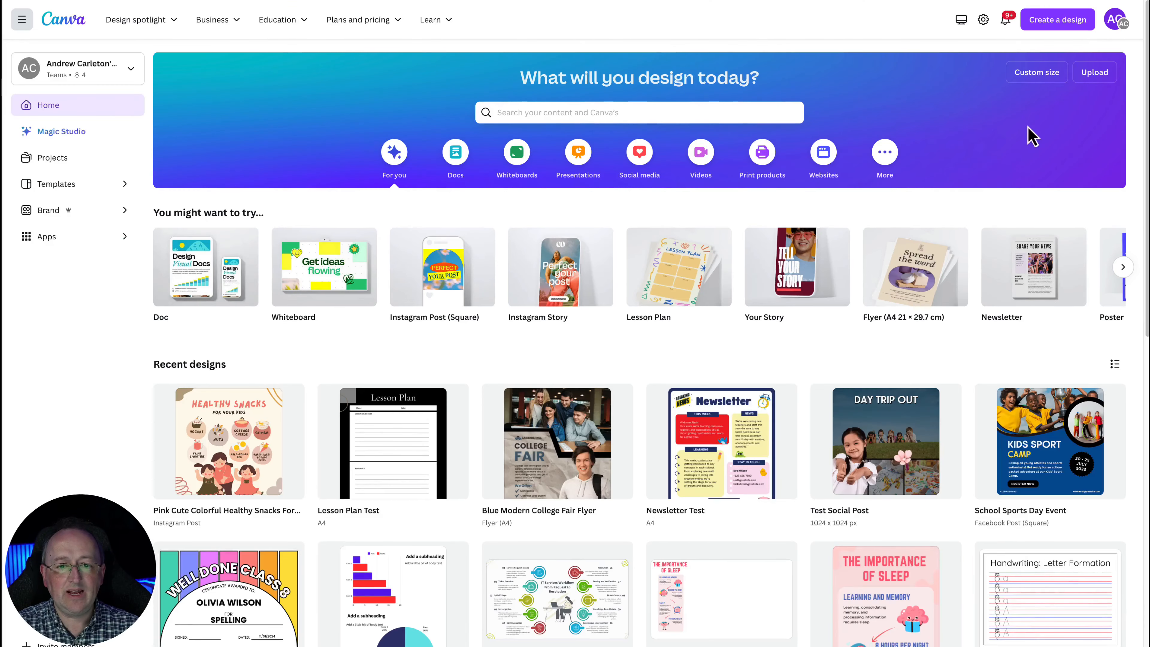
Open the Presentations category and browse all presentation templates
{"action": "left_click", "coordinate": [572, 168]}
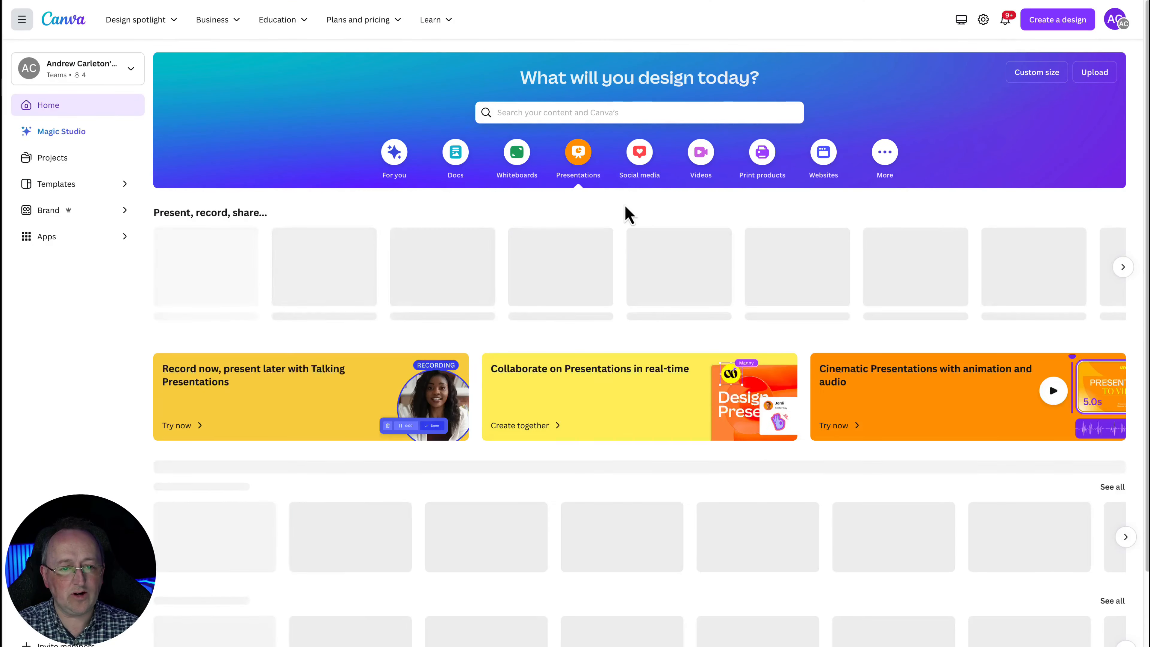
{"action": "scroll", "coordinate": [627, 213], "scroll_direction": "down", "scroll_amount": 4}
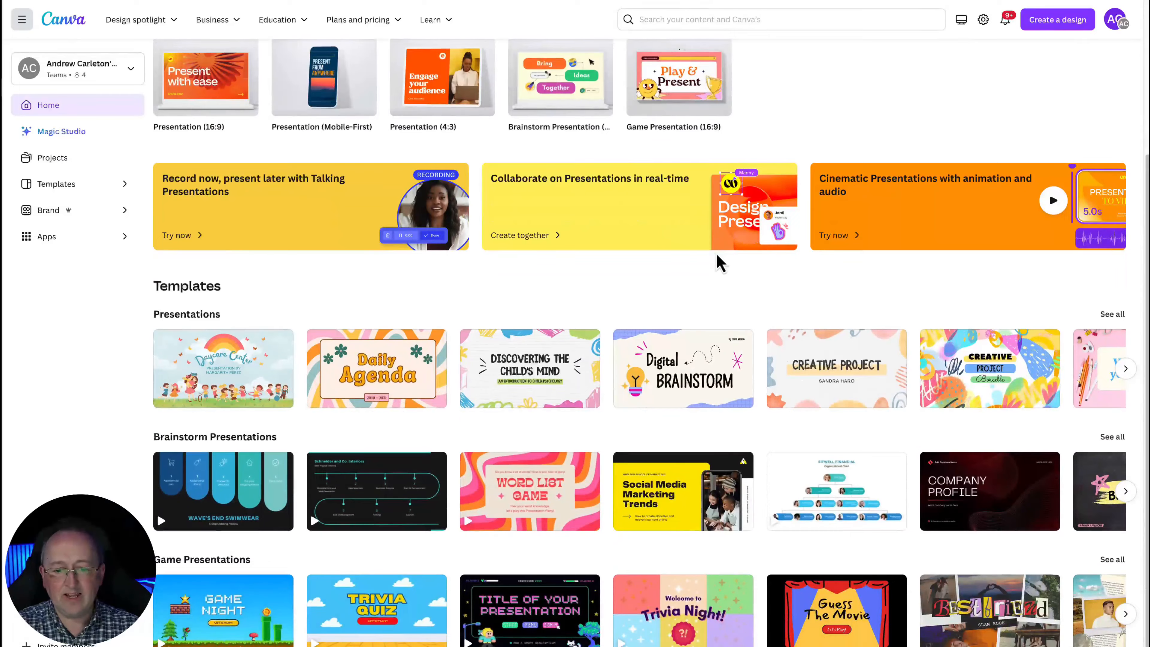
{"action": "left_click", "coordinate": [1110, 314]}
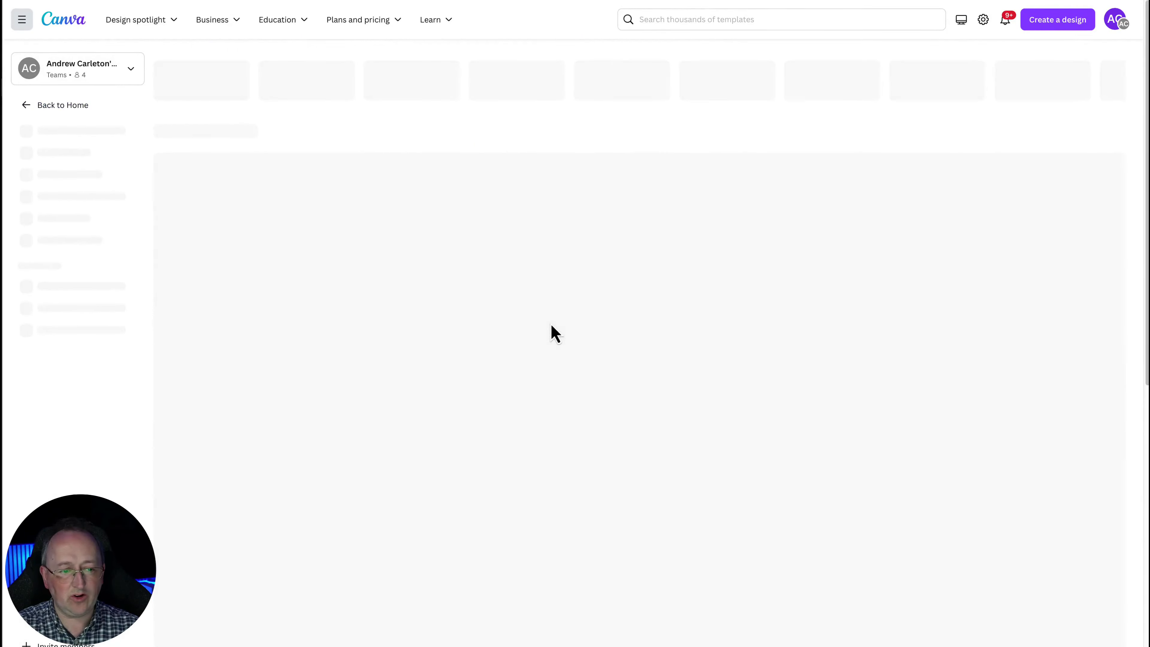
{"action": "scroll", "coordinate": [552, 326], "scroll_direction": "down", "scroll_amount": 10}
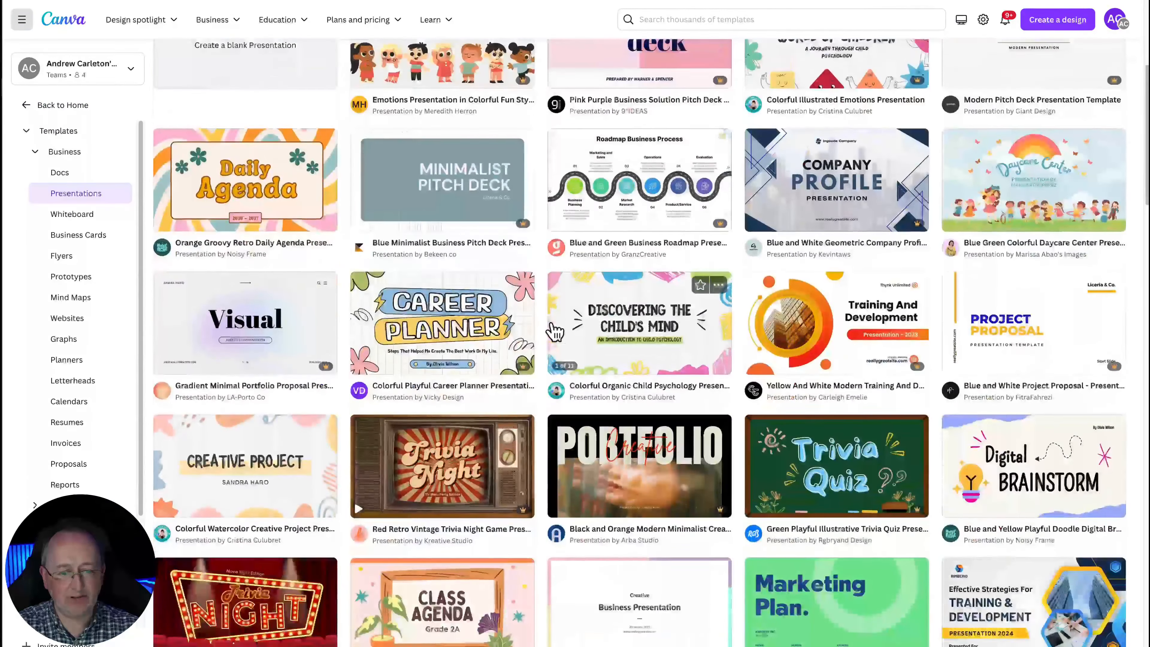
{"action": "scroll", "coordinate": [555, 331], "scroll_direction": "up", "scroll_amount": 3}
{"action": "scroll", "coordinate": [555, 330], "scroll_direction": "down", "scroll_amount": 7}
{"action": "scroll", "coordinate": [557, 330], "scroll_direction": "up", "scroll_amount": 9}
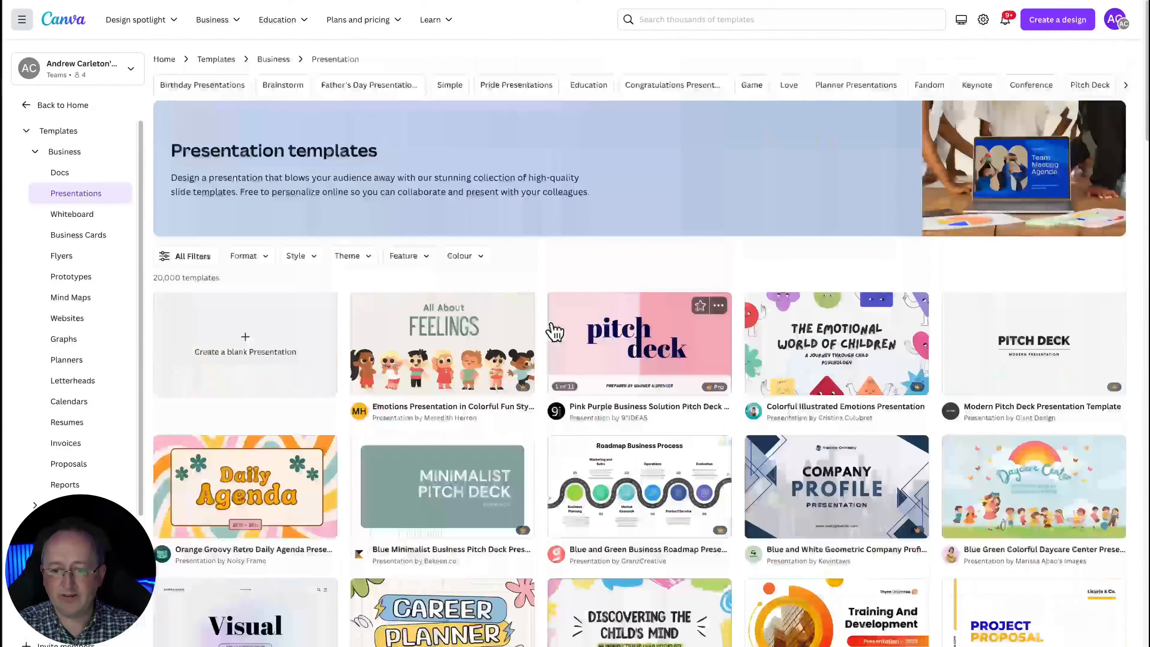
{"action": "scroll", "coordinate": [564, 331], "scroll_direction": "down", "scroll_amount": 2}
{"action": "scroll", "coordinate": [960, 435], "scroll_direction": "down", "scroll_amount": 2}
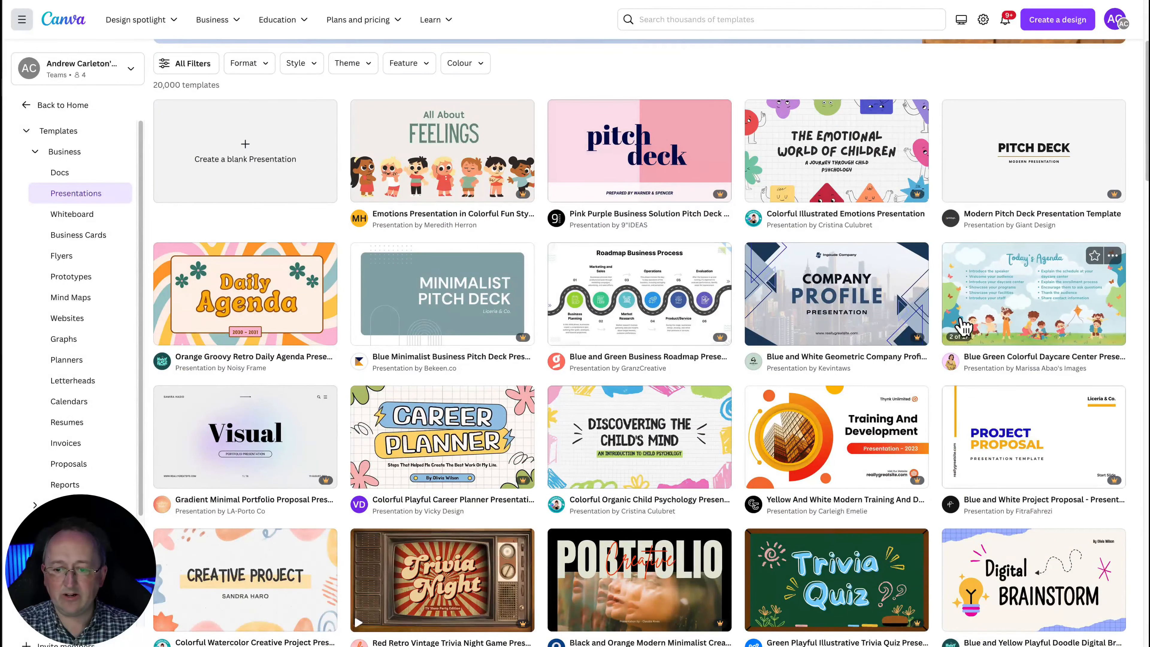
Open the Blue Green Colorful Daycare Center Presentation template for customising and go to page 4
{"action": "left_click", "coordinate": [1020, 291]}
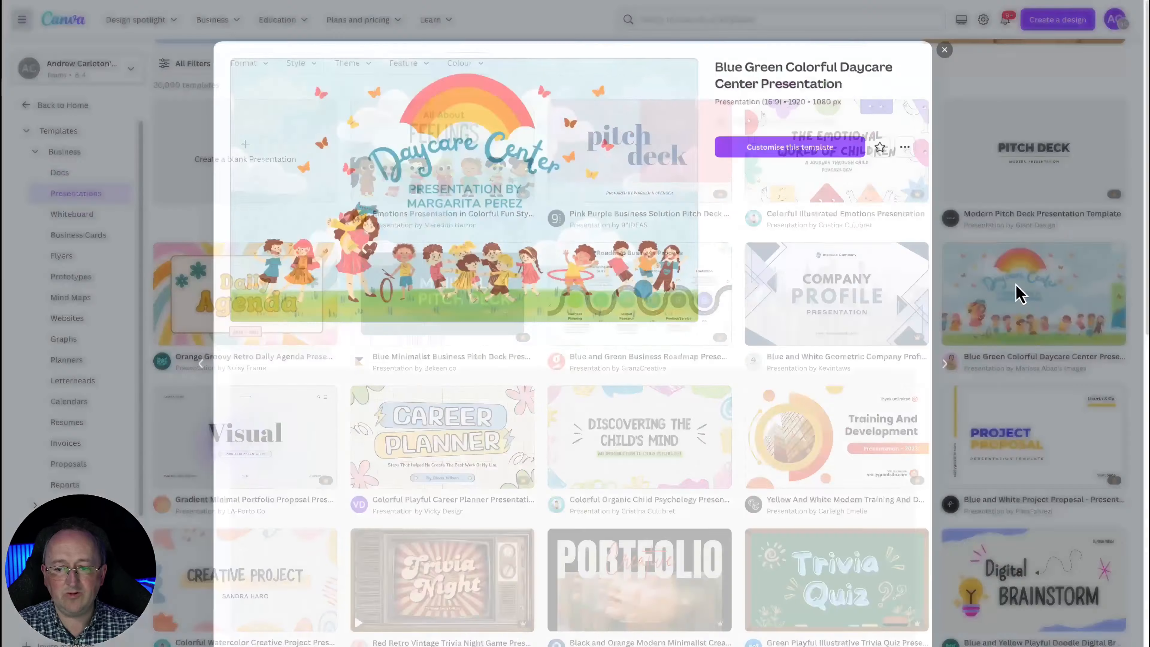
{"action": "left_click", "coordinate": [800, 132]}
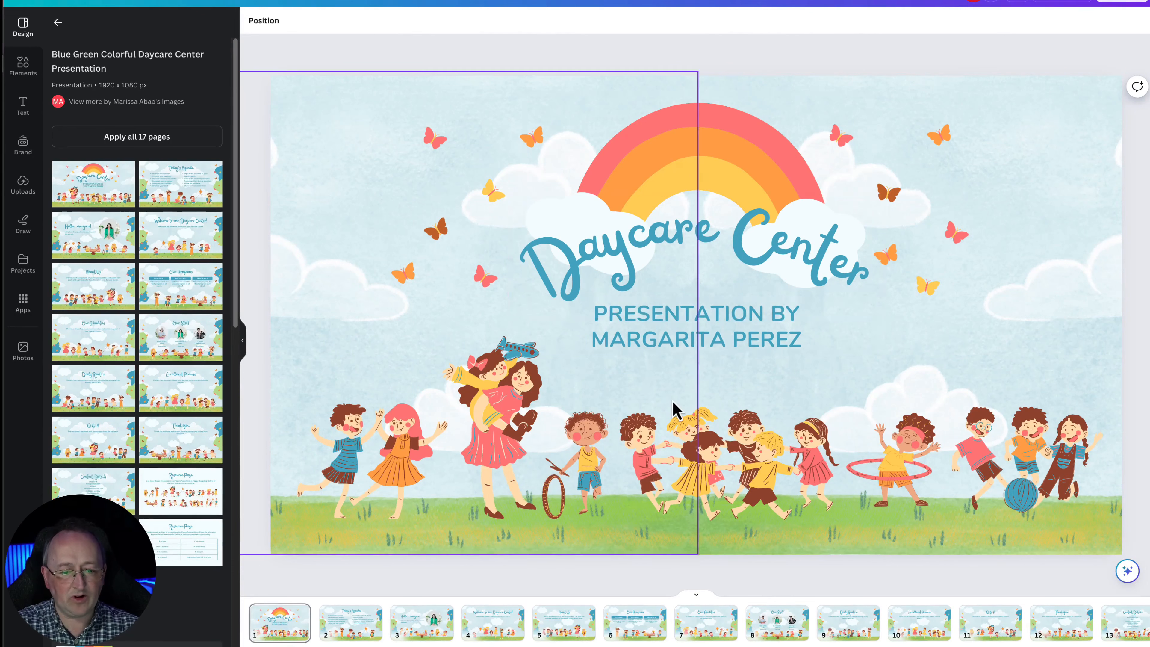
{"action": "scroll", "coordinate": [695, 623], "scroll_direction": "right", "scroll_amount": 3}
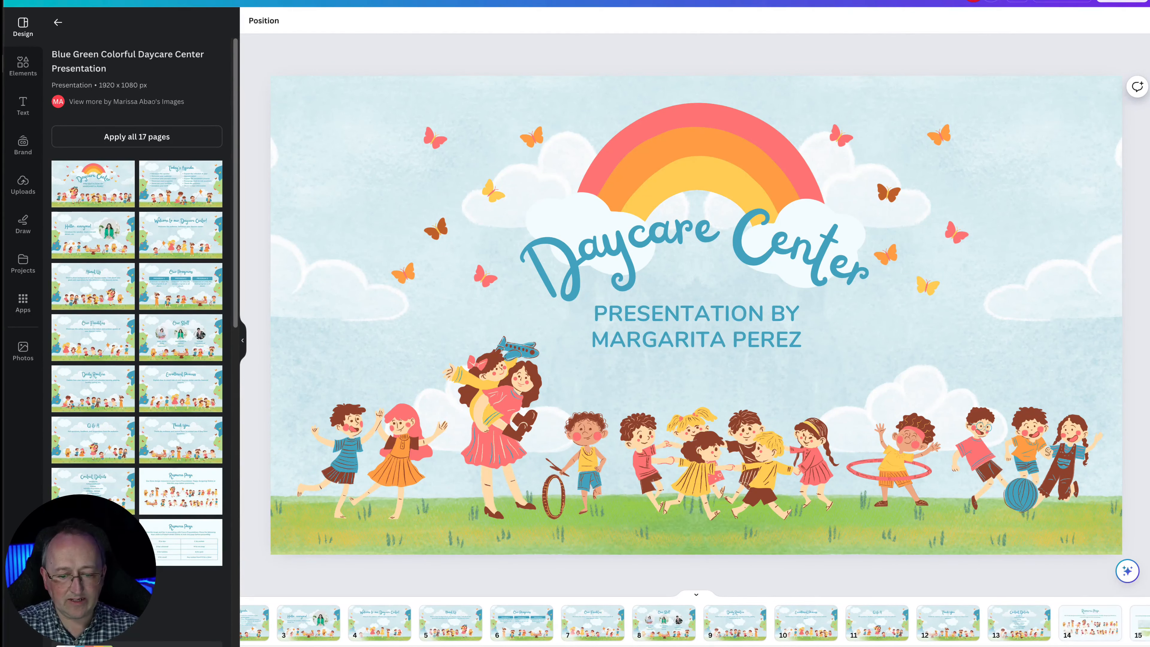
{"action": "scroll", "coordinate": [695, 624], "scroll_direction": "left", "scroll_amount": 3}
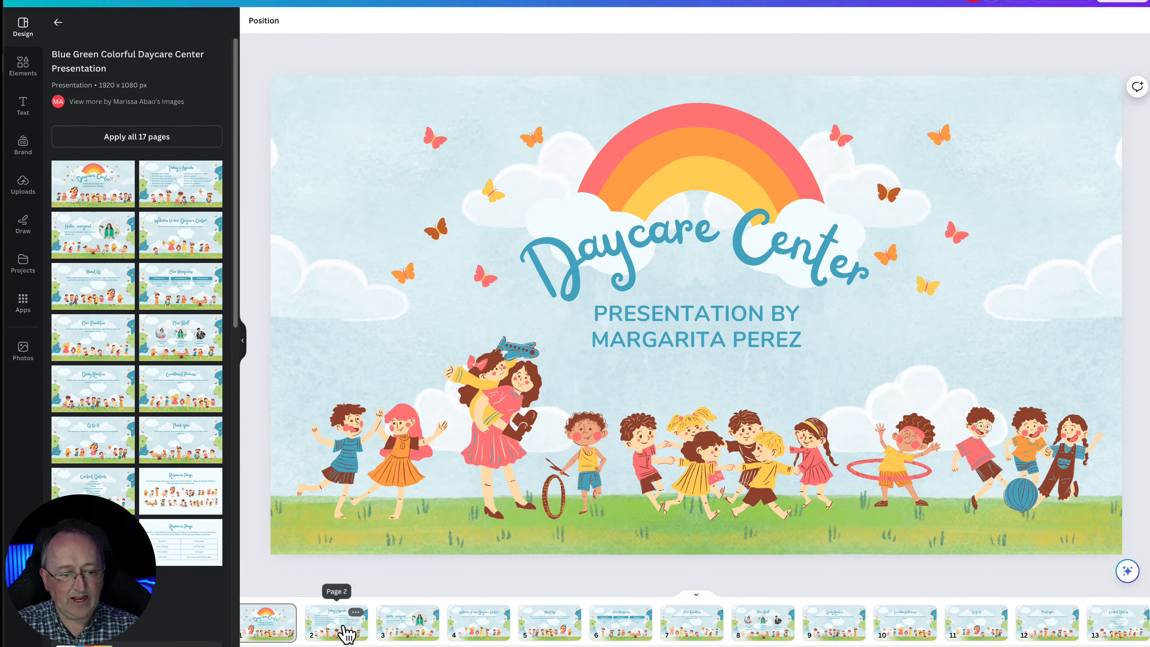
{"action": "left_click", "coordinate": [410, 625]}
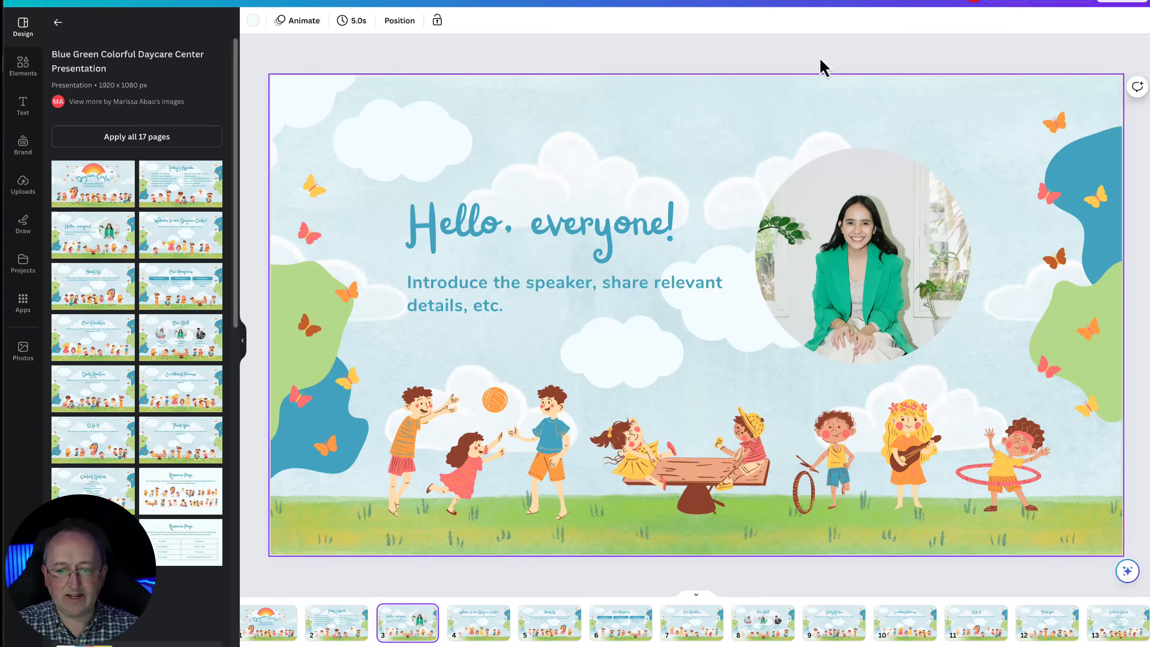
{"action": "left_click", "coordinate": [477, 625]}
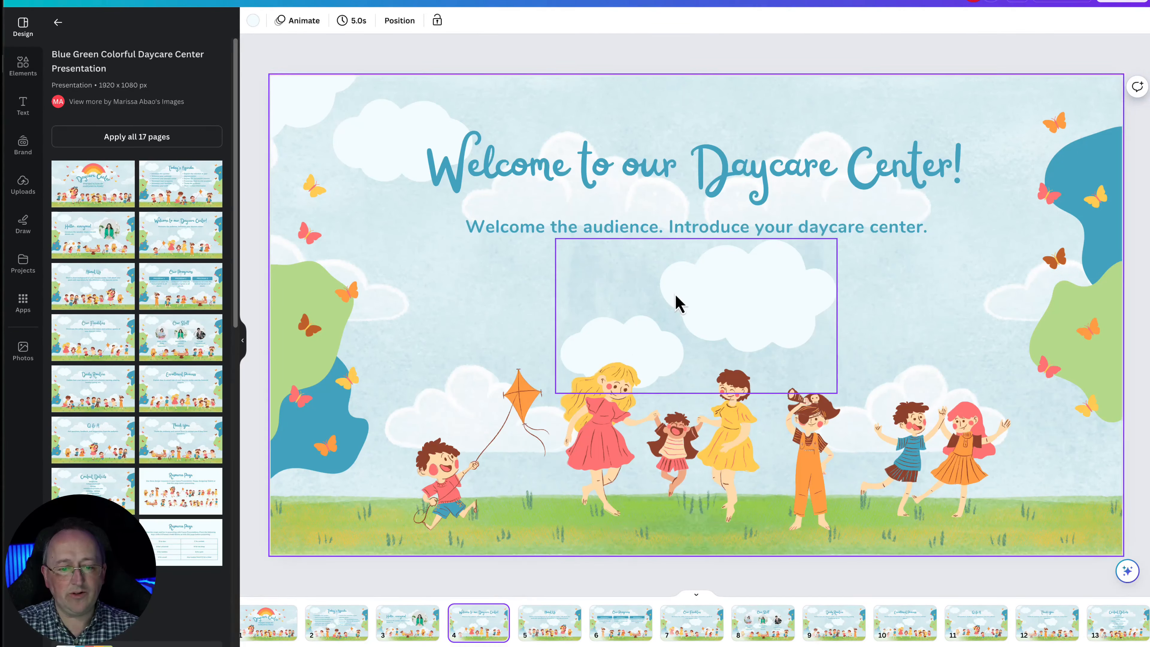
Delete all the children illustrations from page 4's slide
{"action": "left_click", "coordinate": [494, 467]}
{"action": "left_click", "coordinate": [584, 438]}
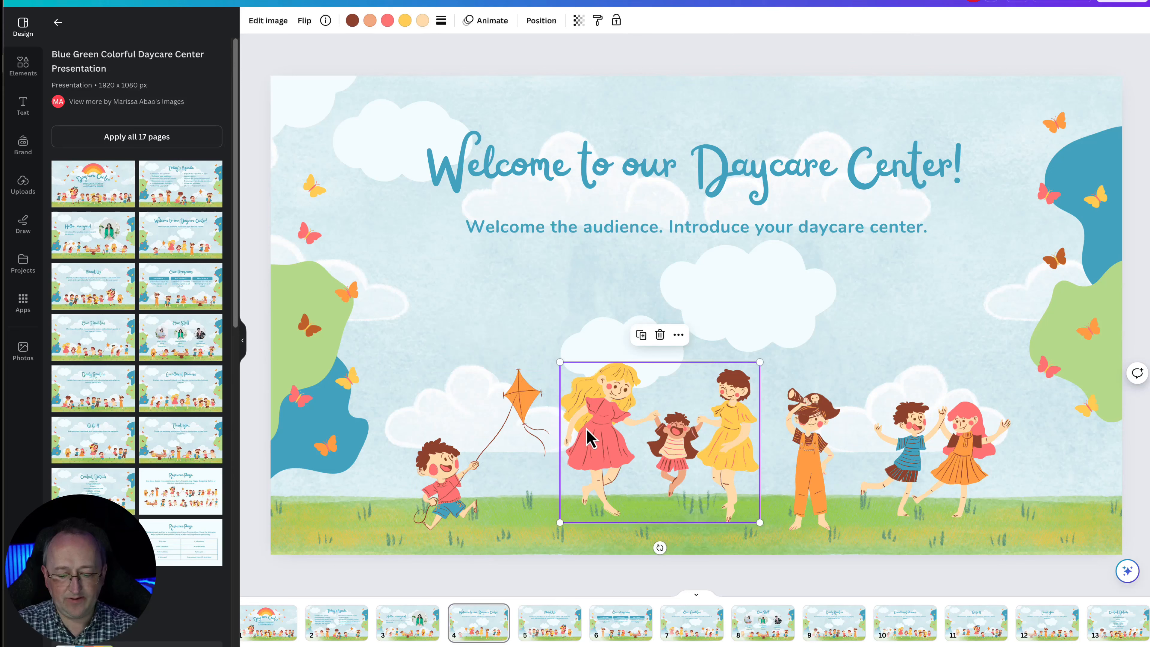
{"action": "key", "text": "Delete"}
{"action": "left_click", "coordinate": [811, 453]}
{"action": "key", "text": "Delete"}
{"action": "left_click", "coordinate": [901, 451]}
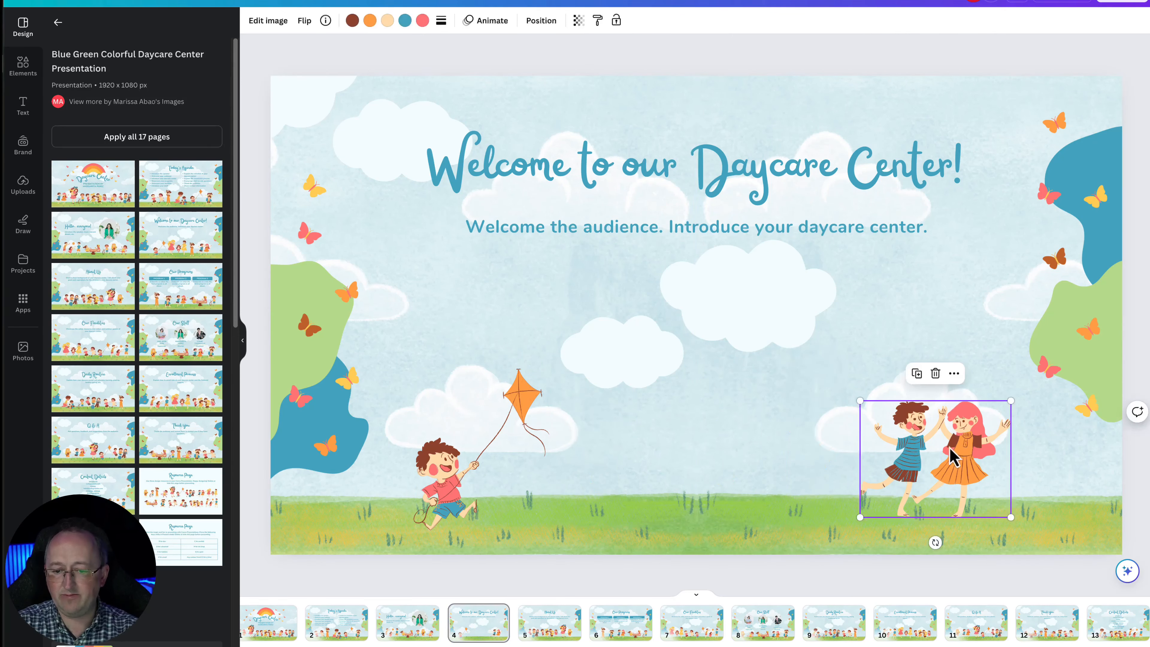
{"action": "key", "text": "Delete"}
{"action": "left_click", "coordinate": [453, 458]}
{"action": "key", "text": "Delete"}
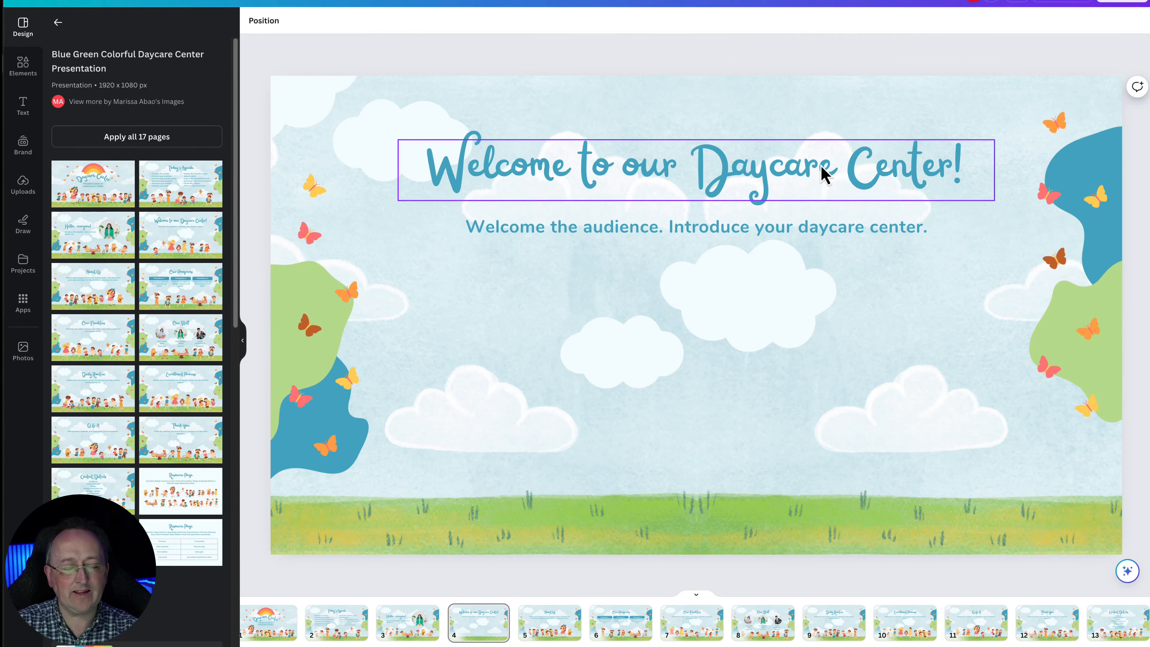
Move the title and the subtitle text boxes higher up the slide
{"action": "left_click_drag", "start_coordinate": [829, 185], "coordinate": [829, 134]}
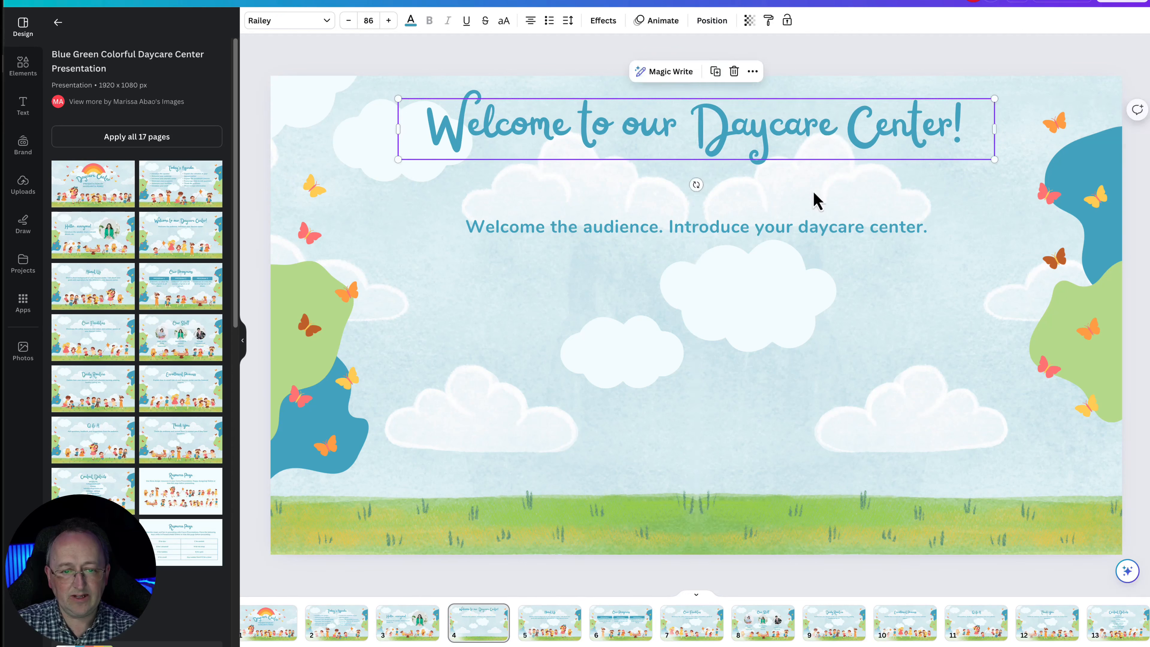
{"action": "left_click_drag", "start_coordinate": [811, 233], "coordinate": [809, 194]}
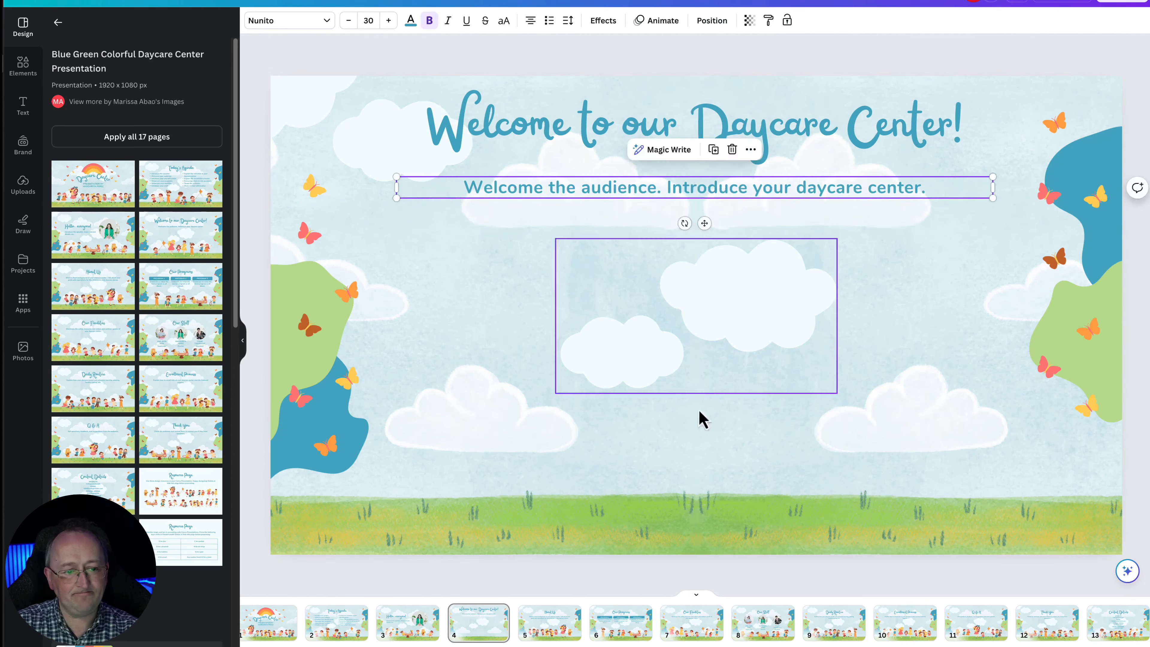
{"action": "left_click", "coordinate": [254, 192]}
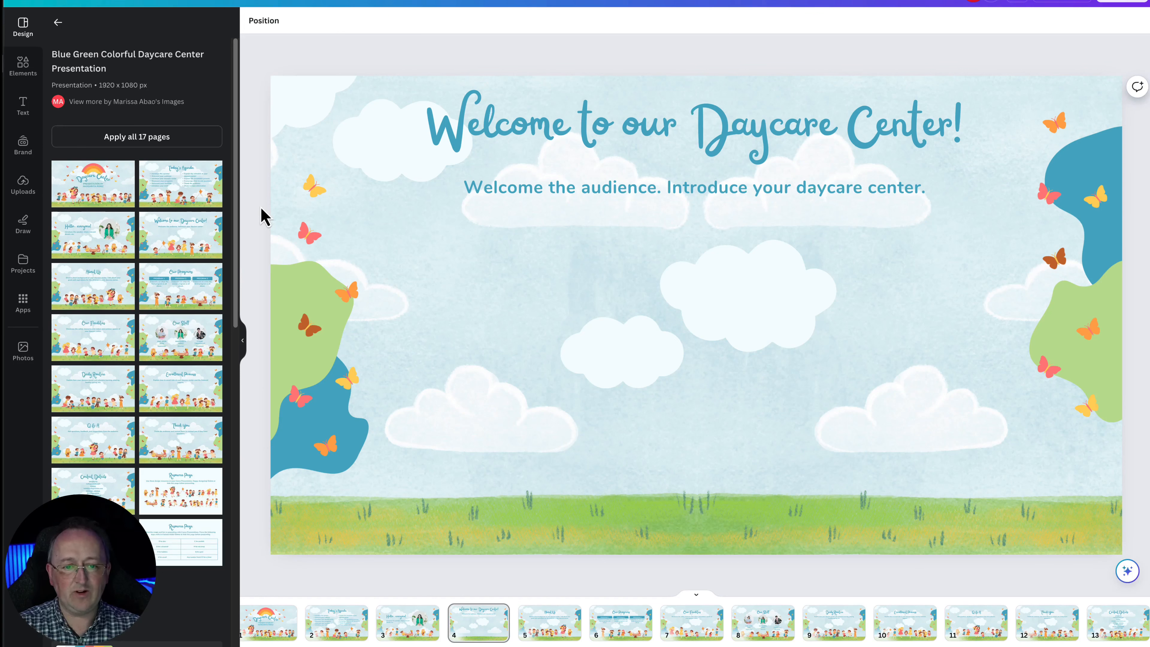
Paste the healthy snacks design, group it, shrink it and place it on the left below the subtitle
{"action": "key", "text": "ctrl+v"}
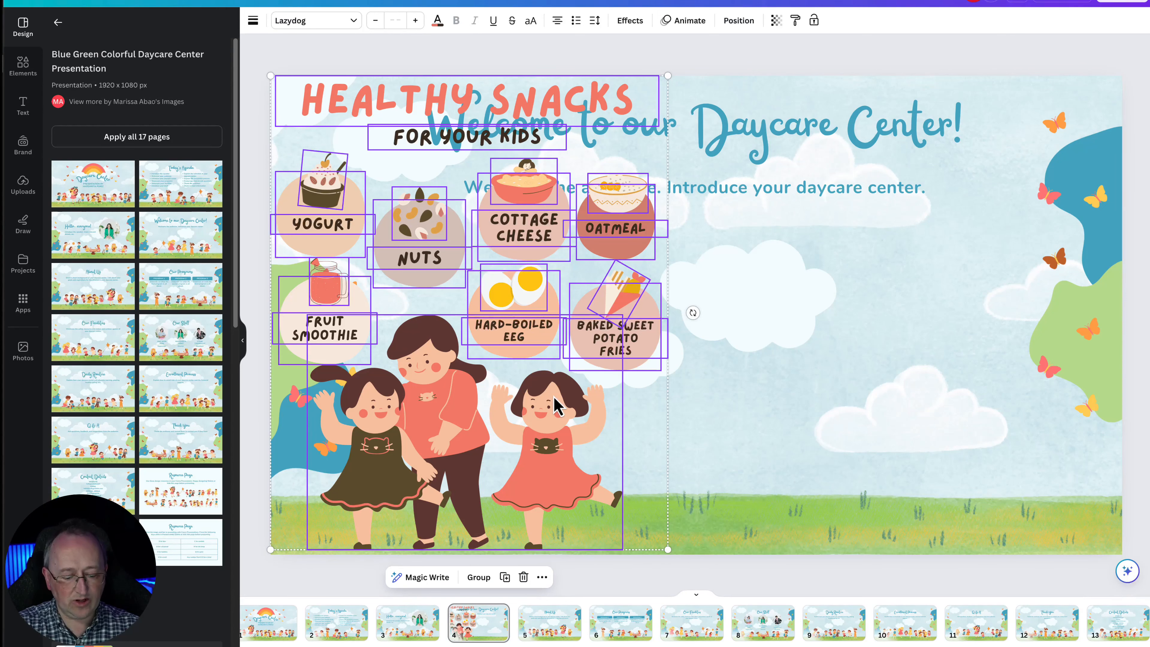
{"action": "key", "text": "ctrl+g"}
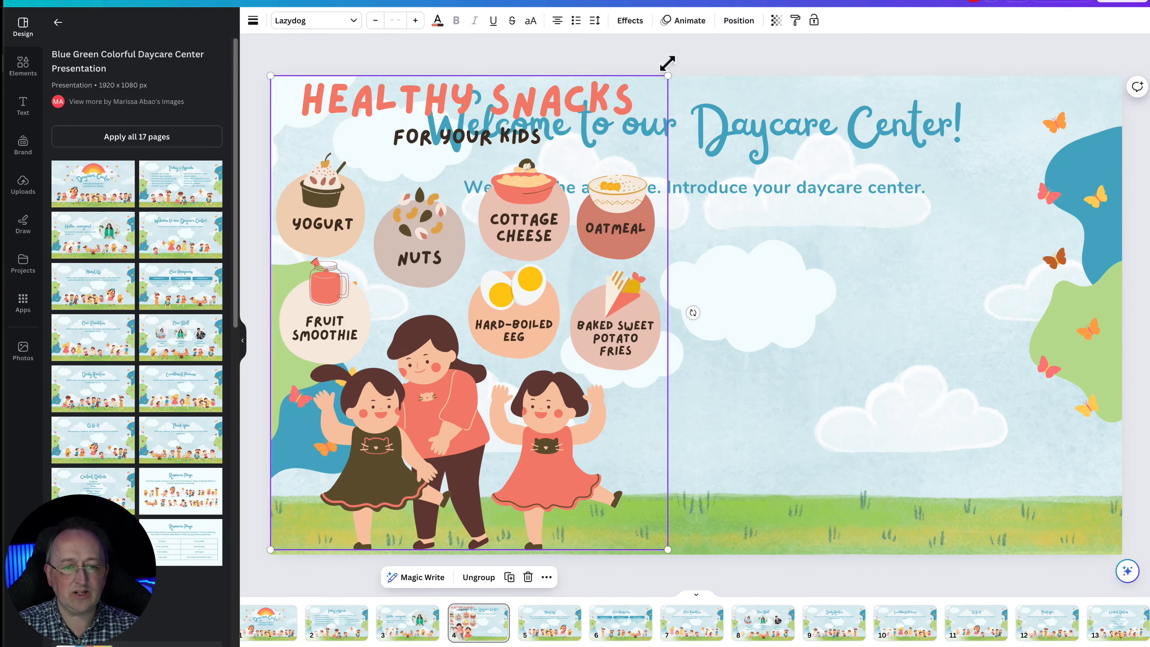
{"action": "left_click_drag", "start_coordinate": [667, 76], "coordinate": [513, 260]}
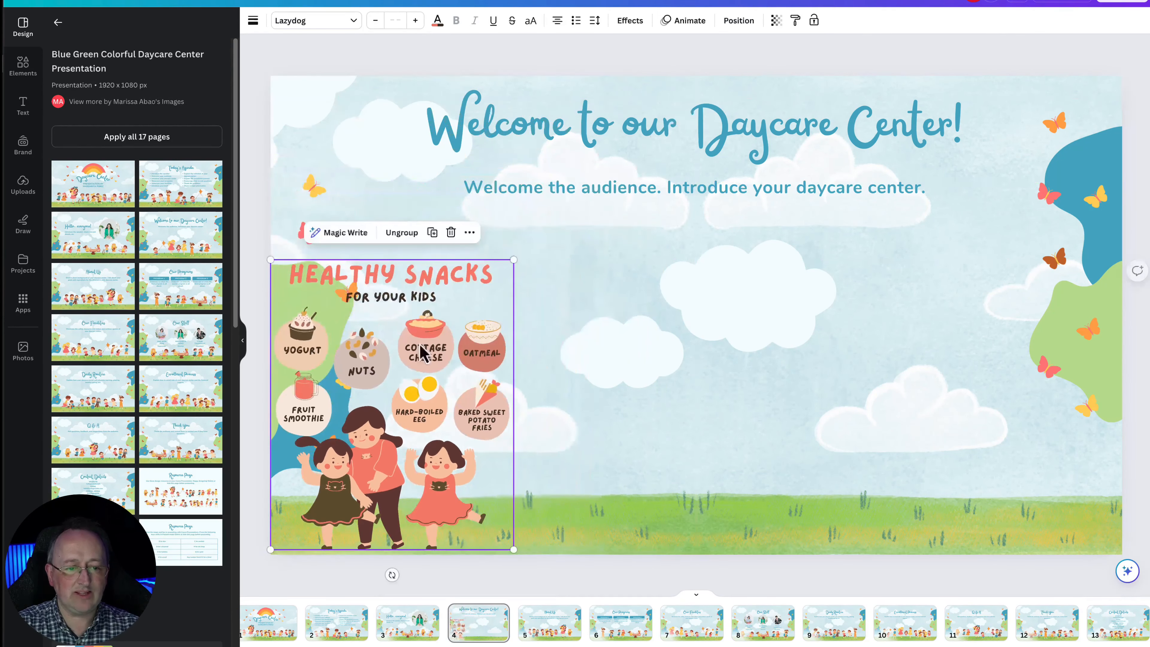
{"action": "mouse_move", "coordinate": [427, 393]}
{"action": "left_mouse_down"}
{"action": "mouse_move", "coordinate": [605, 372]}
{"action": "mouse_move", "coordinate": [736, 378]}
{"action": "mouse_move", "coordinate": [544, 380]}
{"action": "mouse_move", "coordinate": [554, 384]}
{"action": "left_mouse_up"}
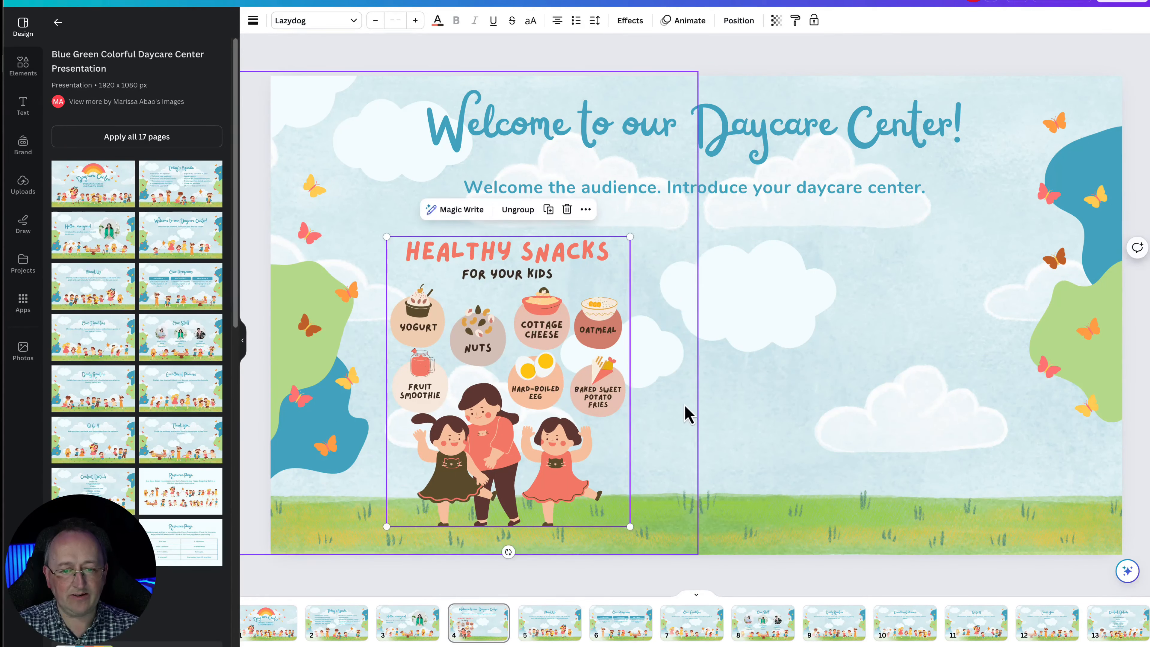
Duplicate the subtitle beside the snacks graphic and break it into two lines after "audience."
{"action": "left_click", "coordinate": [716, 190]}
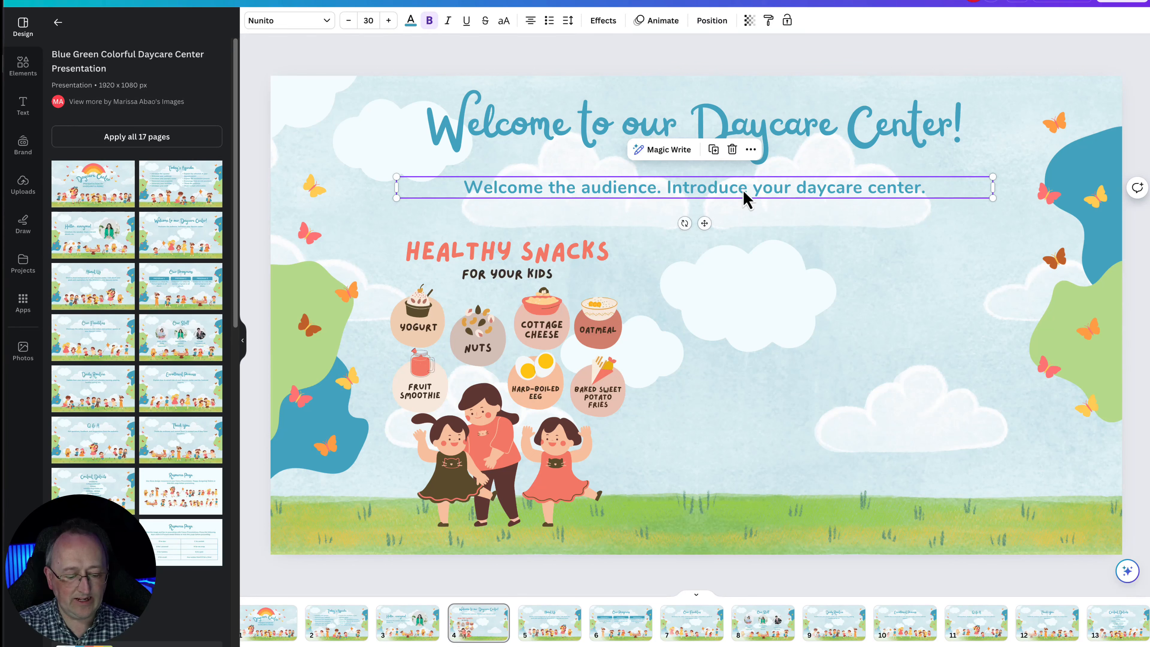
{"action": "left_click_drag", "start_coordinate": [746, 197], "coordinate": [917, 247]}
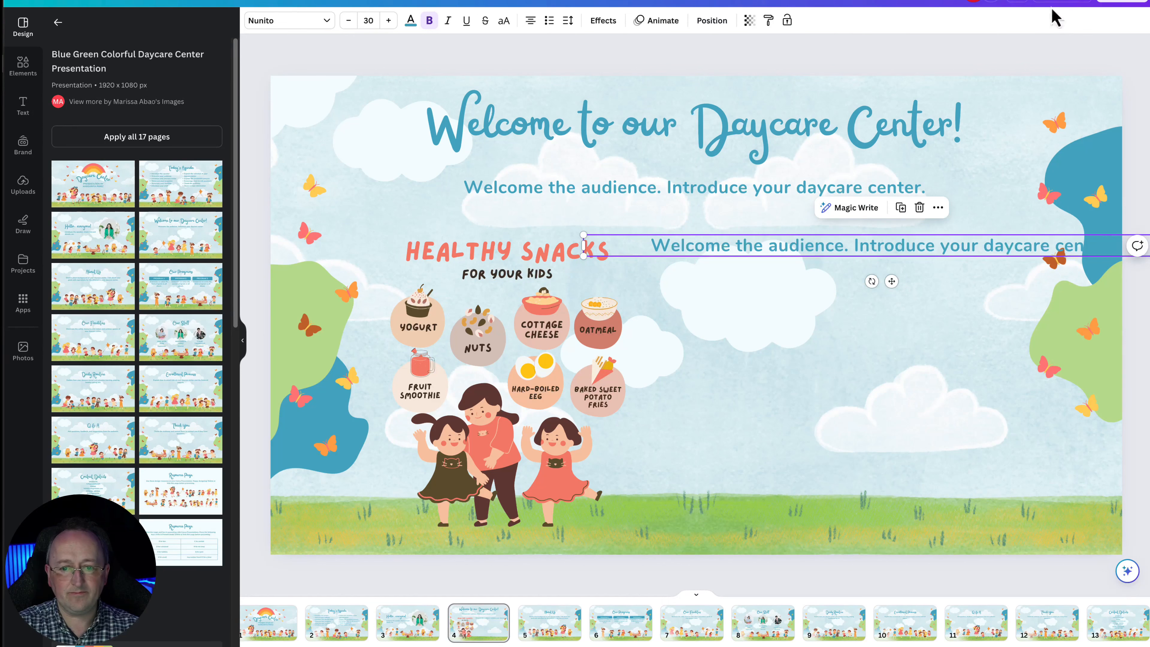
{"action": "double_click", "coordinate": [854, 251]}
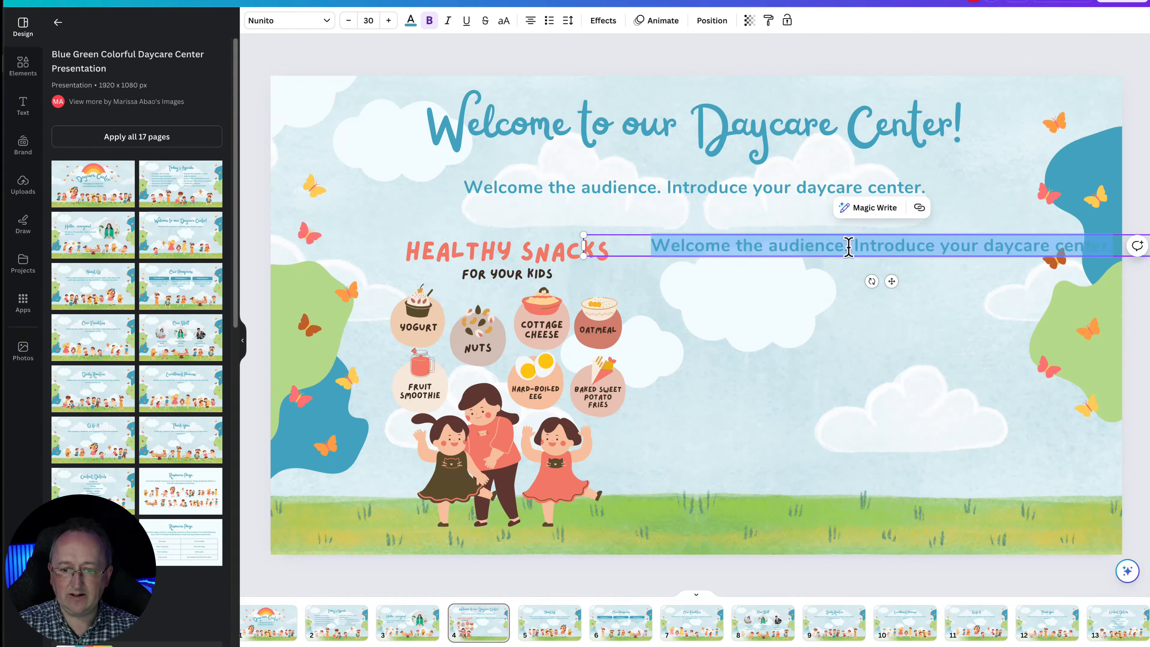
{"action": "left_click", "coordinate": [858, 242]}
{"action": "key", "text": "Return"}
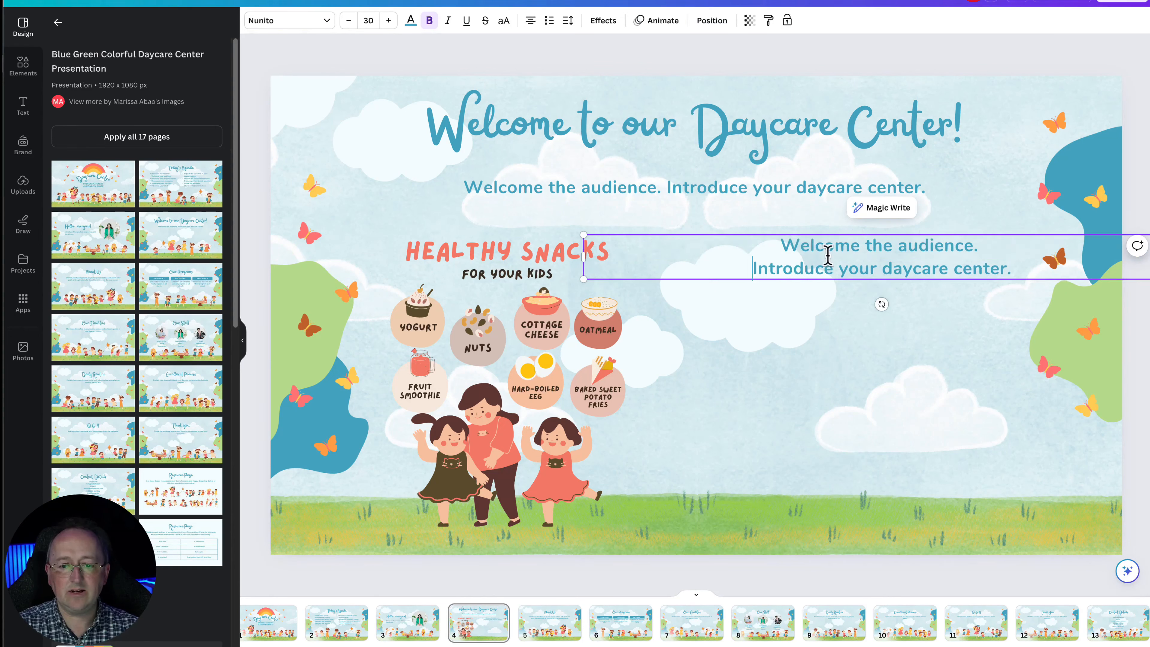
Left-align the duplicated text and move it to the right of the snacks graphic
{"action": "left_click_drag", "start_coordinate": [780, 246], "coordinate": [1032, 270]}
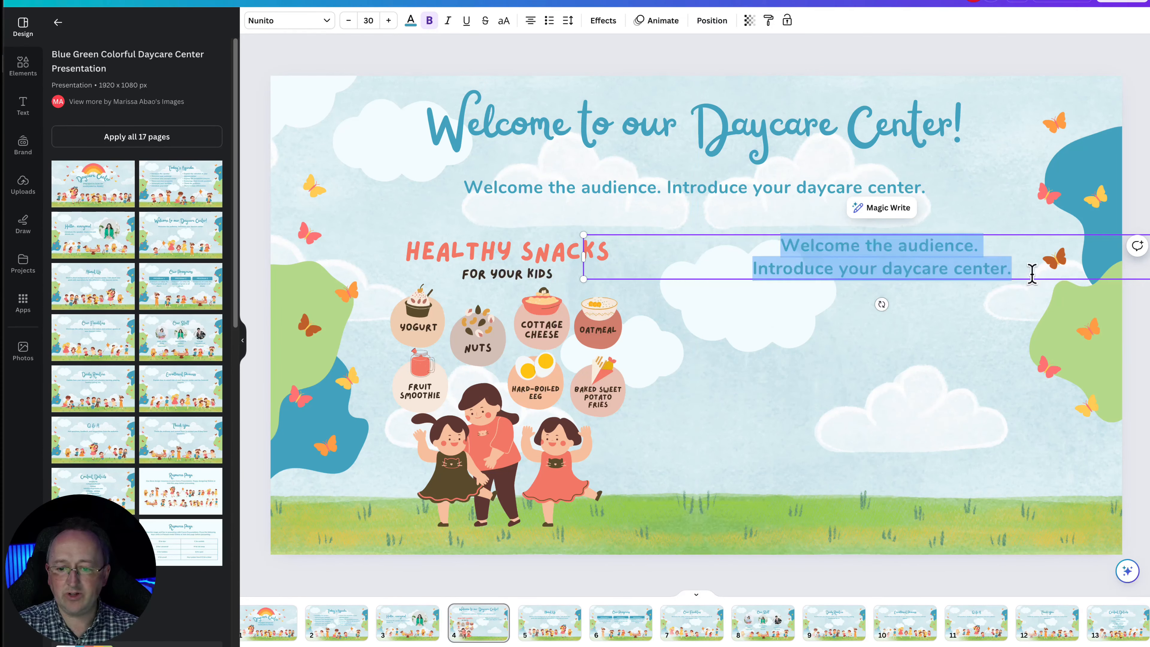
{"action": "left_click", "coordinate": [530, 21]}
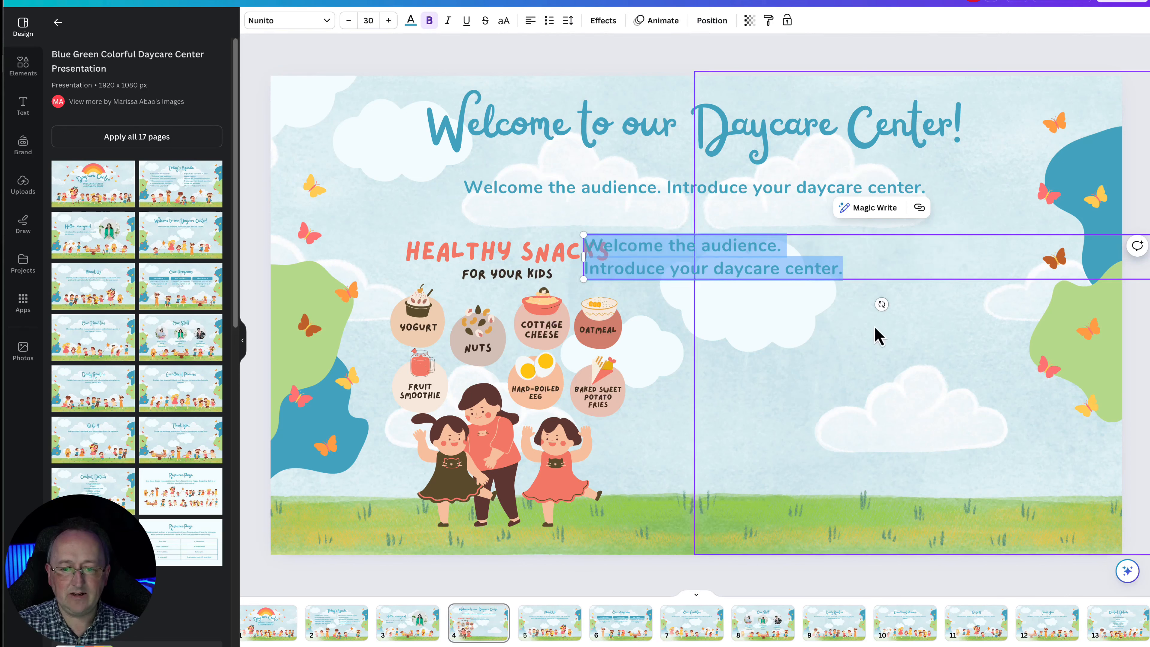
{"action": "left_click", "coordinate": [586, 56]}
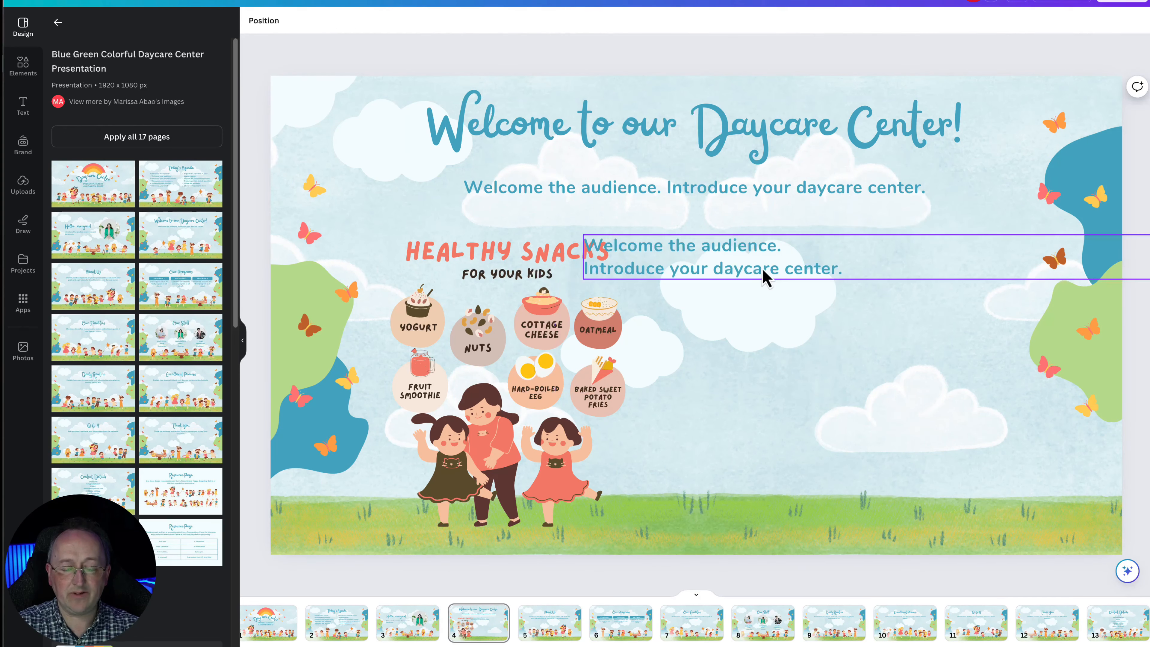
{"action": "left_click_drag", "start_coordinate": [765, 270], "coordinate": [848, 280]}
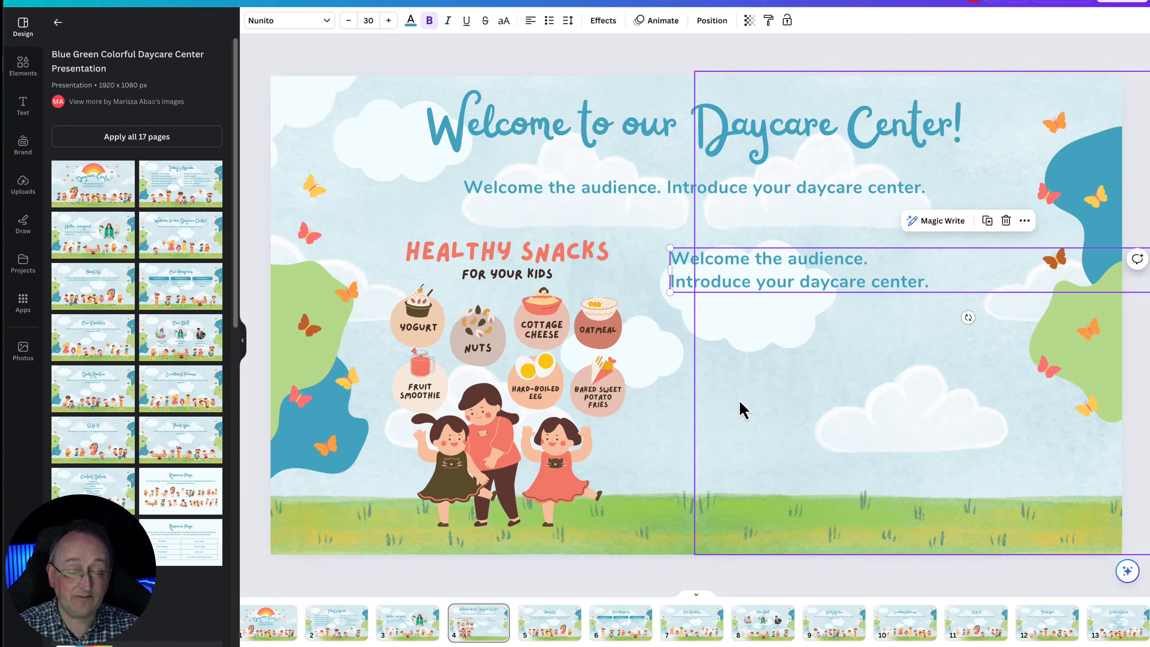
Search the element graphics for "healthy diet" and add the salad bowl graphic to the slide
{"action": "left_click", "coordinate": [21, 68]}
{"action": "left_click", "coordinate": [115, 26]}
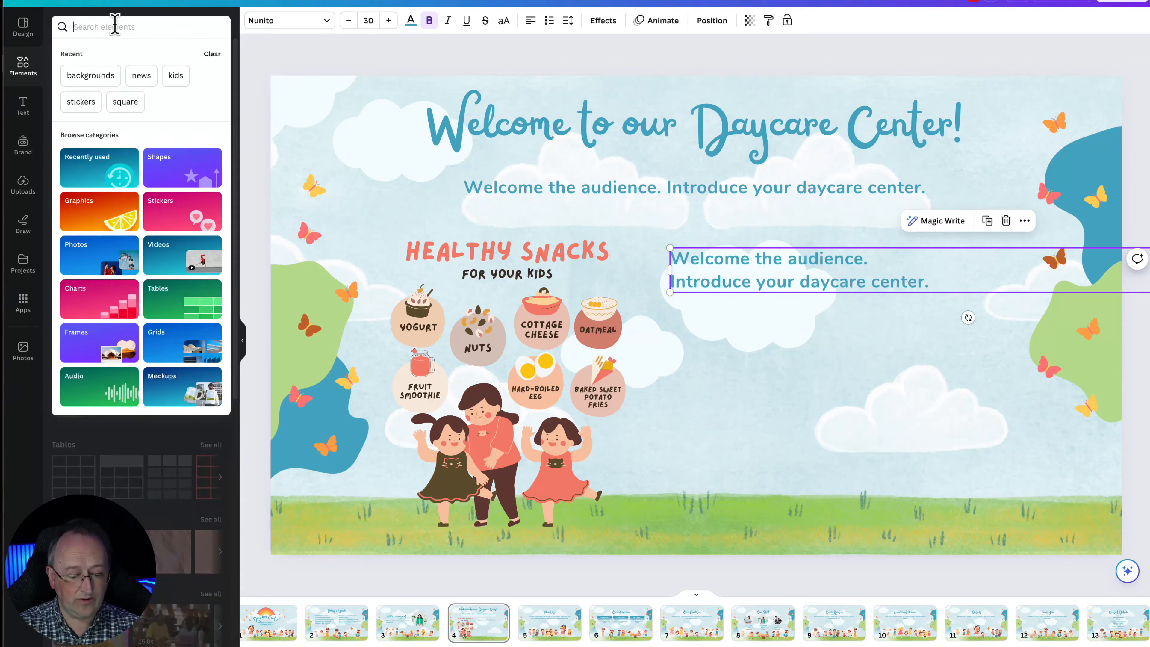
{"action": "type", "text": "healthy "}
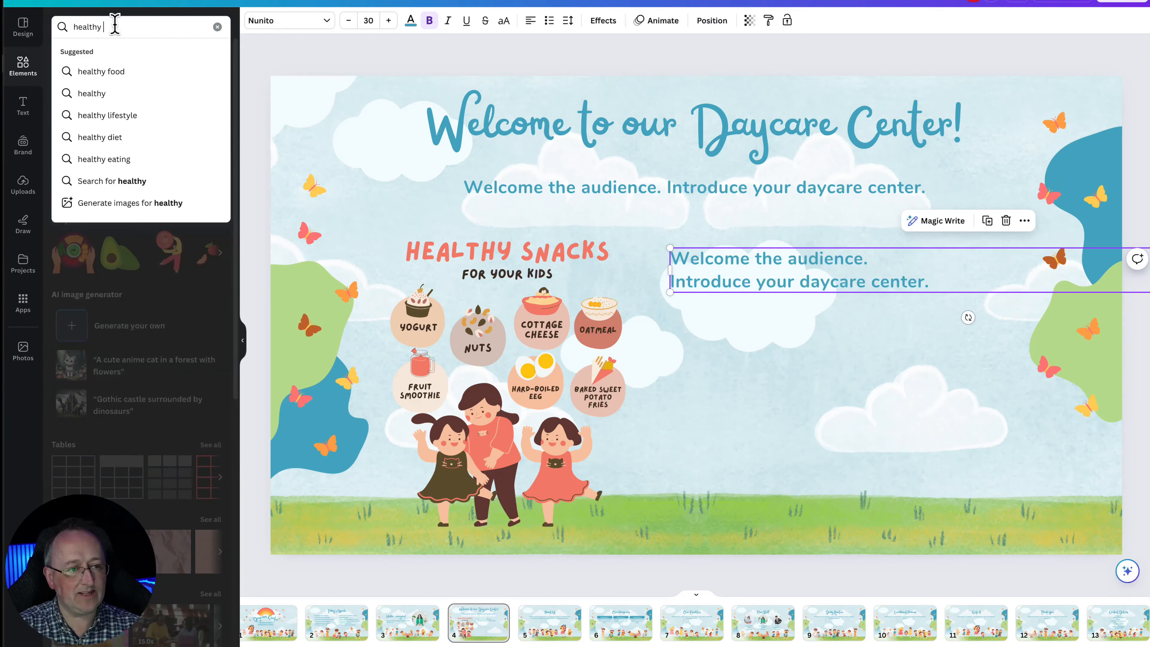
{"action": "type", "text": "diet"}
{"action": "key", "text": "Return"}
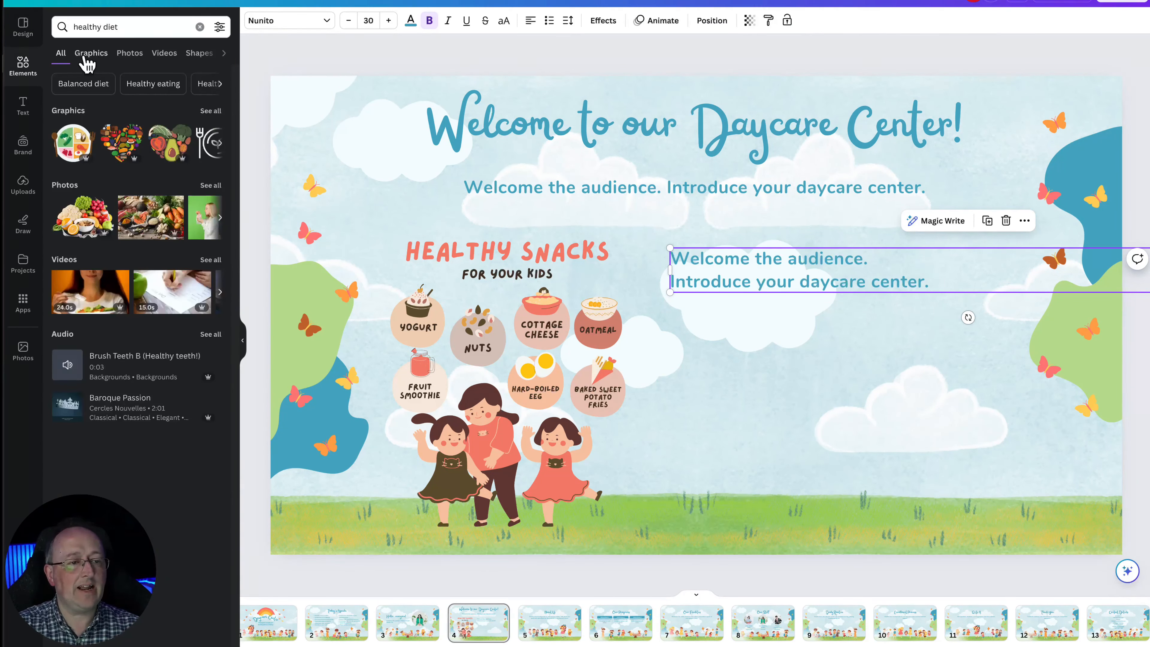
{"action": "left_click", "coordinate": [91, 53]}
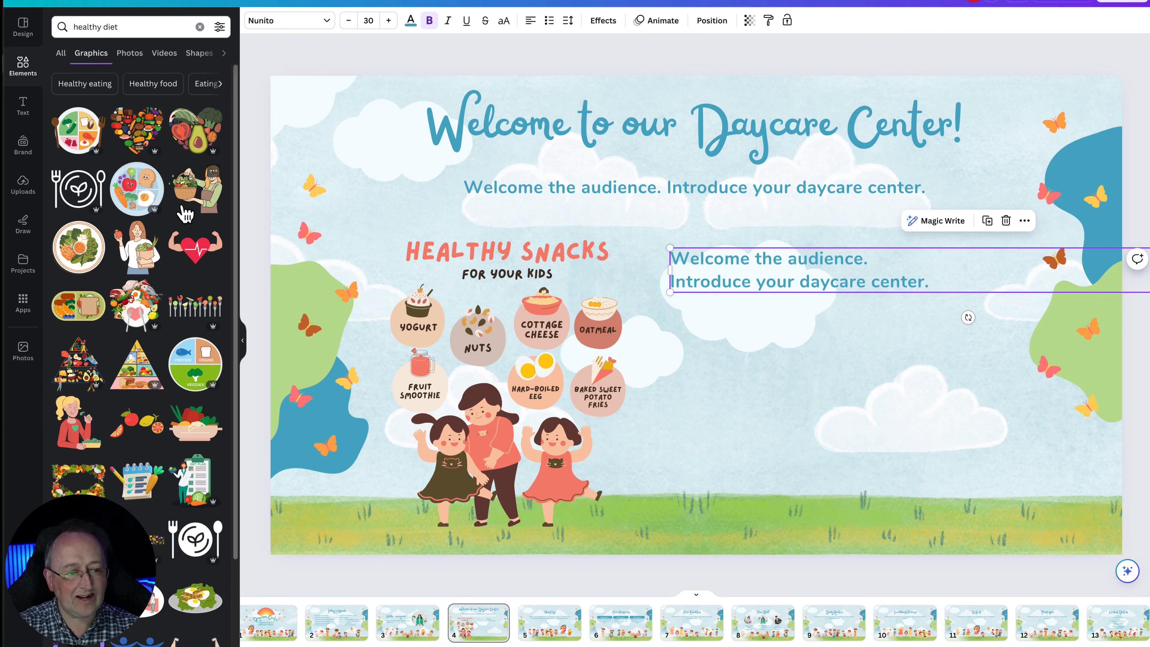
{"action": "scroll", "coordinate": [111, 356], "scroll_direction": "down", "scroll_amount": 7}
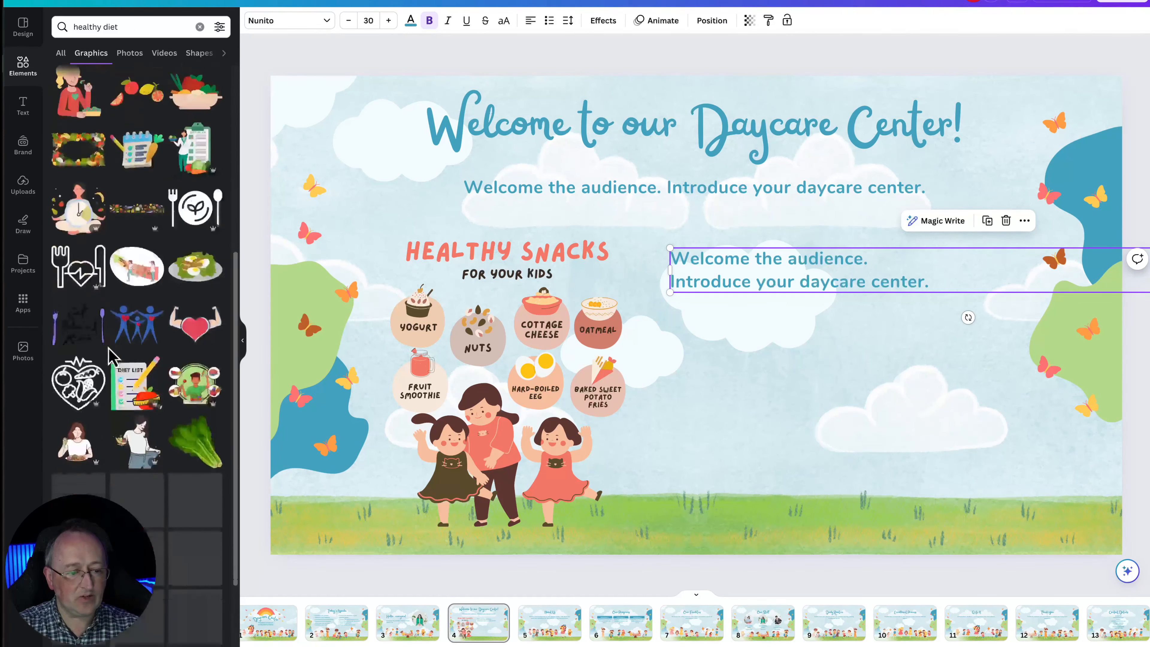
{"action": "scroll", "coordinate": [113, 355], "scroll_direction": "down", "scroll_amount": 3}
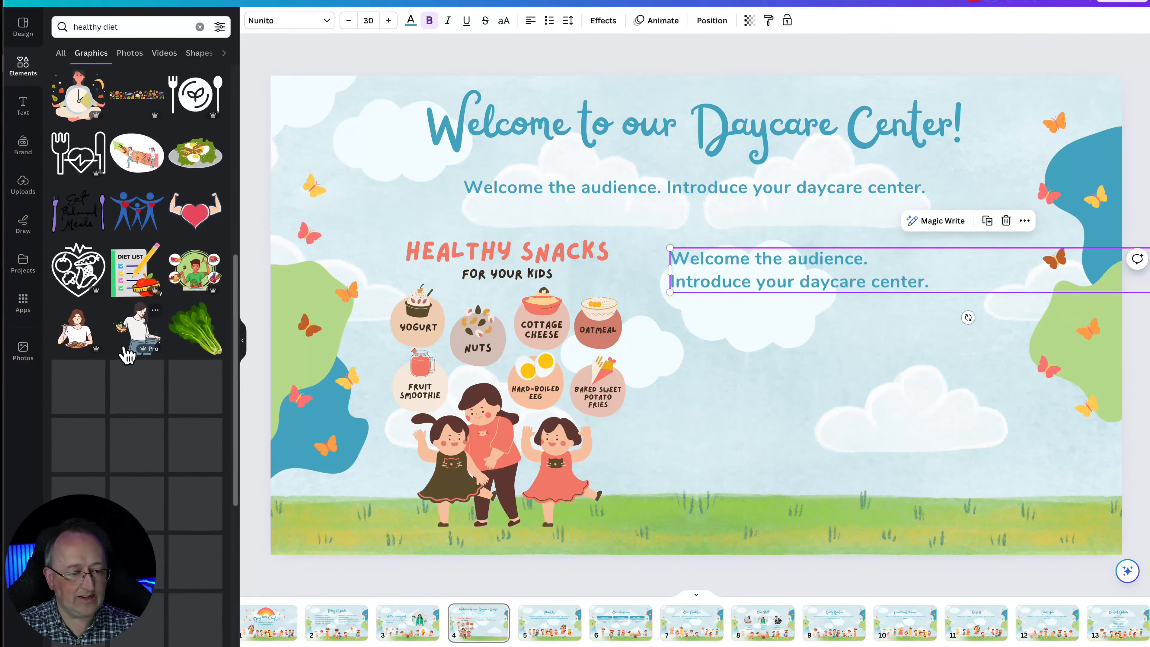
{"action": "scroll", "coordinate": [128, 355], "scroll_direction": "down", "scroll_amount": 3}
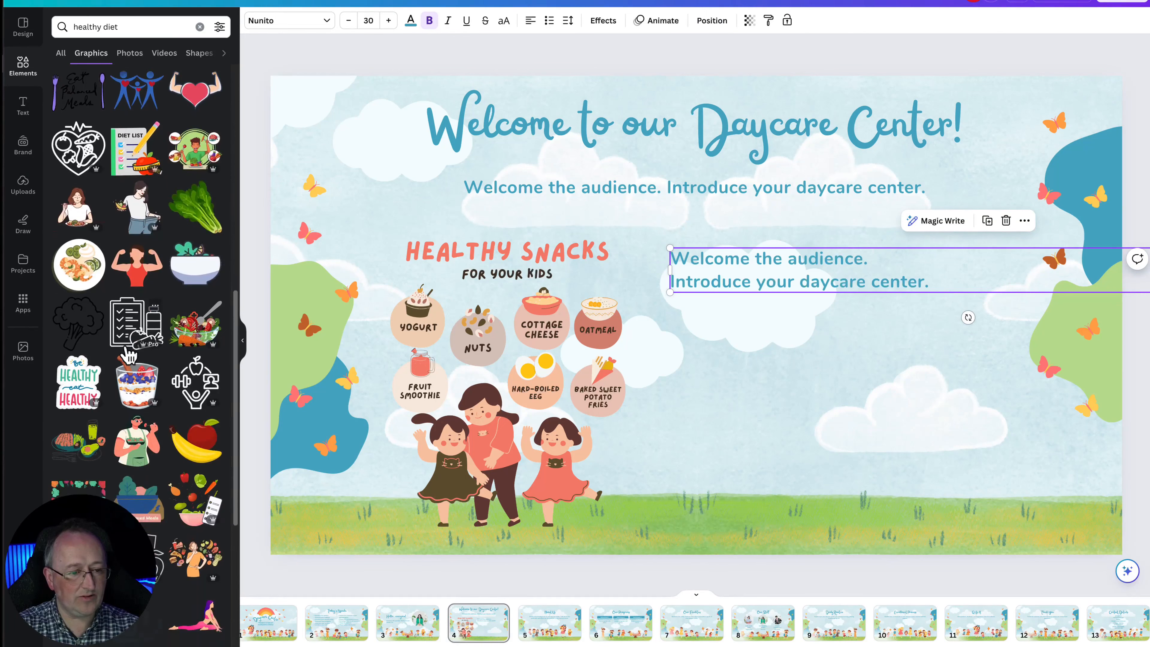
{"action": "scroll", "coordinate": [129, 355], "scroll_direction": "down", "scroll_amount": 1}
{"action": "left_click", "coordinate": [195, 300]}
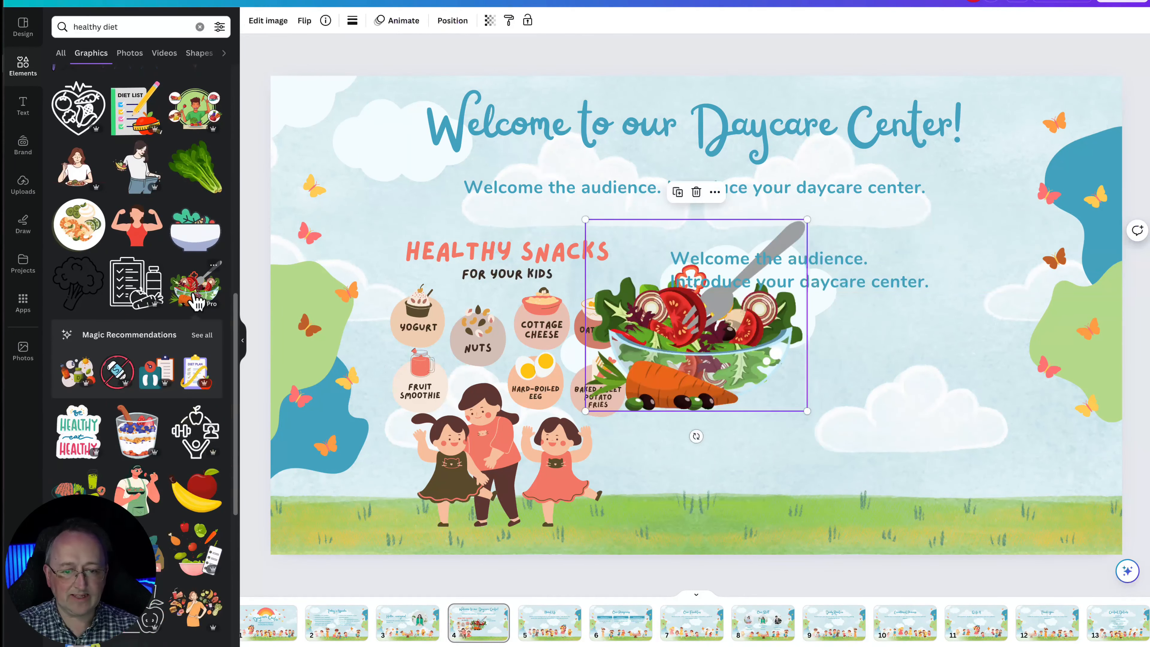
Shrink the salad bowl and place it below the text, then duplicate it and set the copy beside it
{"action": "left_click_drag", "start_coordinate": [708, 322], "coordinate": [837, 424]}
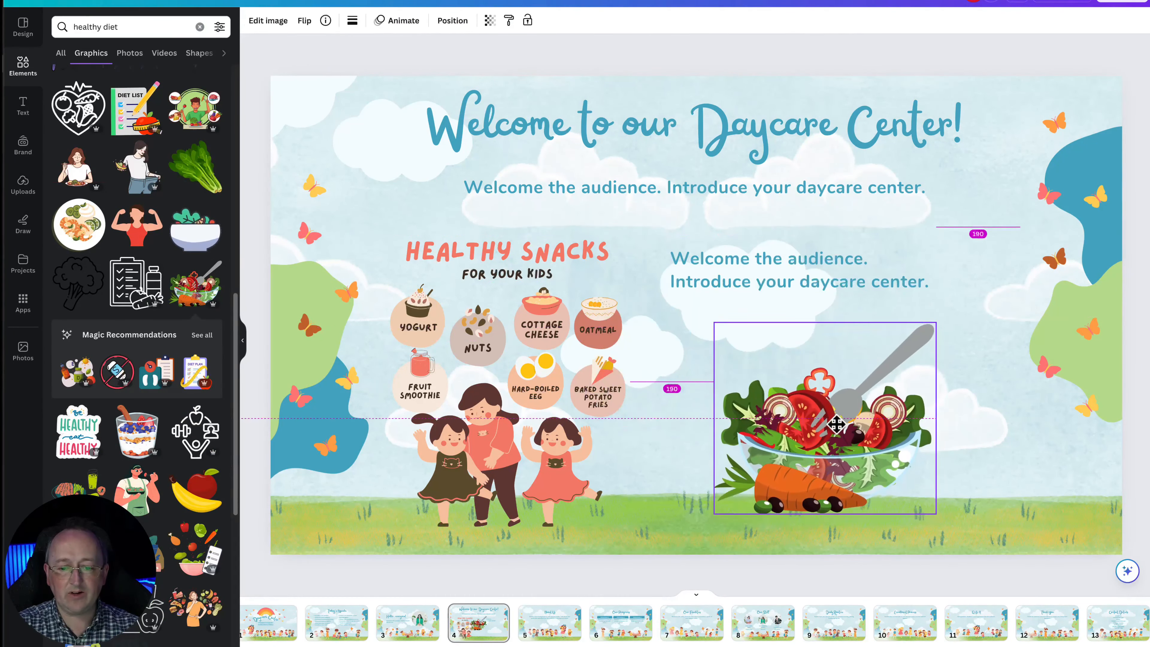
{"action": "left_click_drag", "start_coordinate": [936, 514], "coordinate": [877, 471]}
{"action": "left_click_drag", "start_coordinate": [804, 434], "coordinate": [822, 422]}
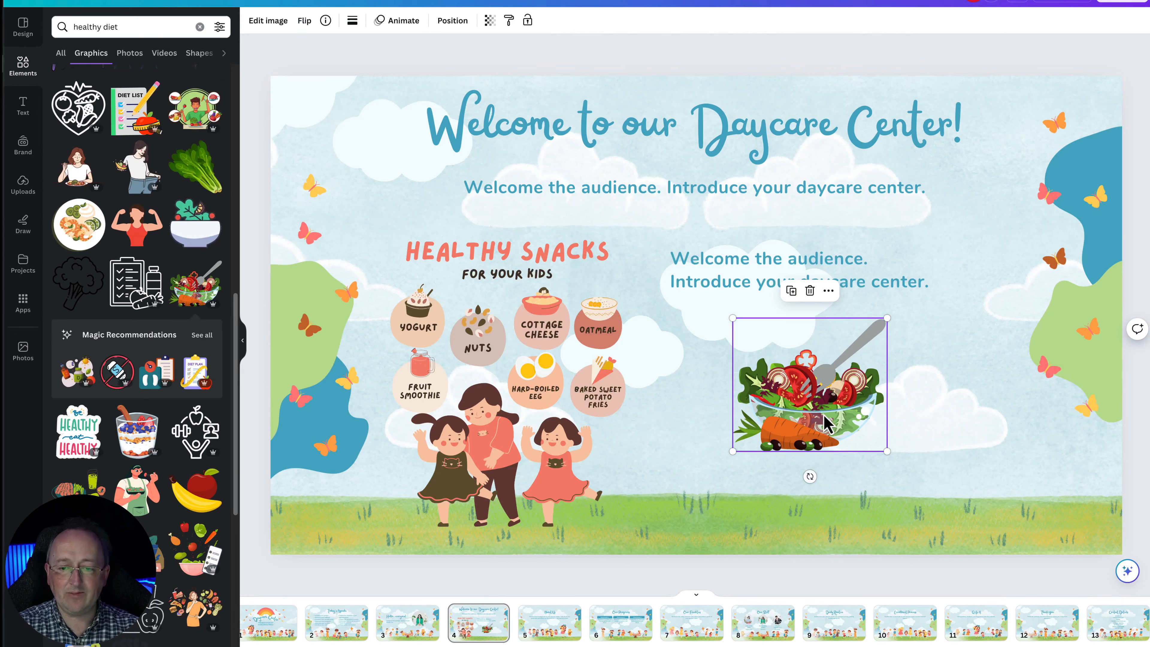
{"action": "key", "text": "super+d"}
{"action": "left_click_drag", "start_coordinate": [825, 423], "coordinate": [966, 415]}
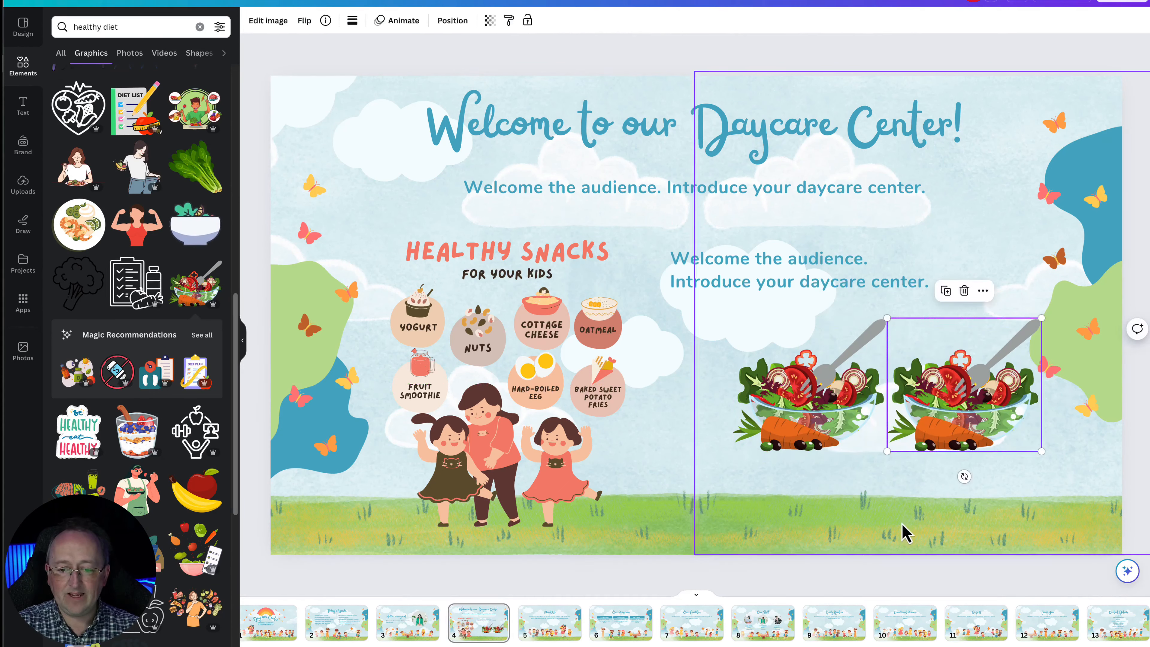
Select the healthy snacks graphic together with the left salad bowl so both can be copied
{"action": "left_click", "coordinate": [786, 401], "text": "shift"}
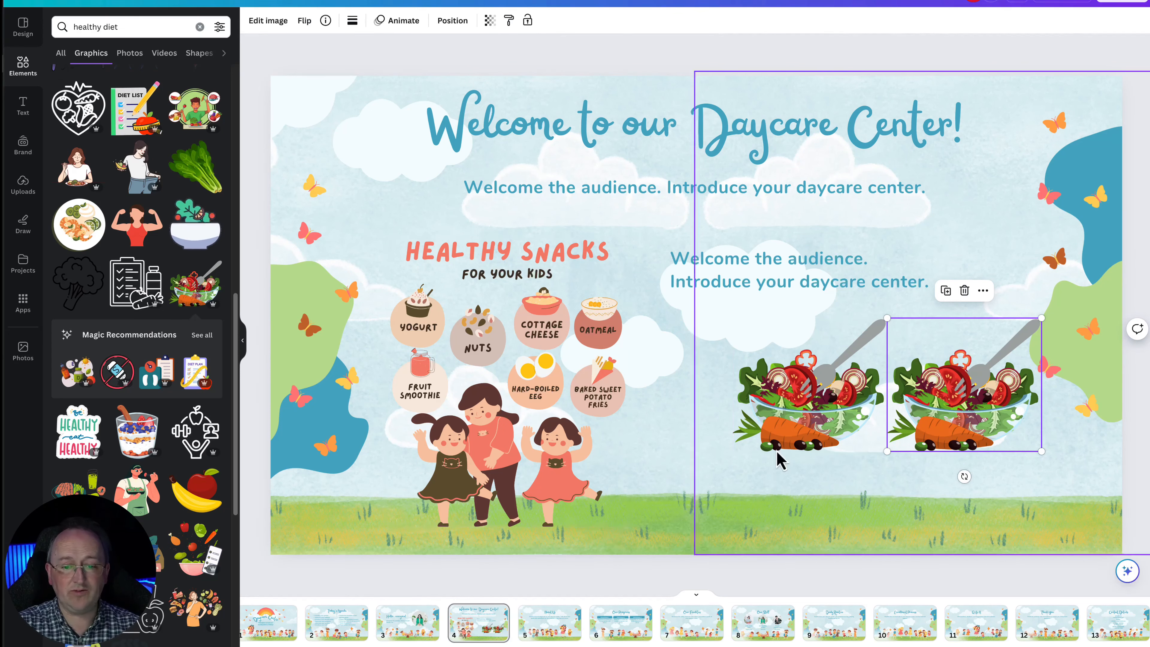
{"action": "left_click", "coordinate": [800, 440]}
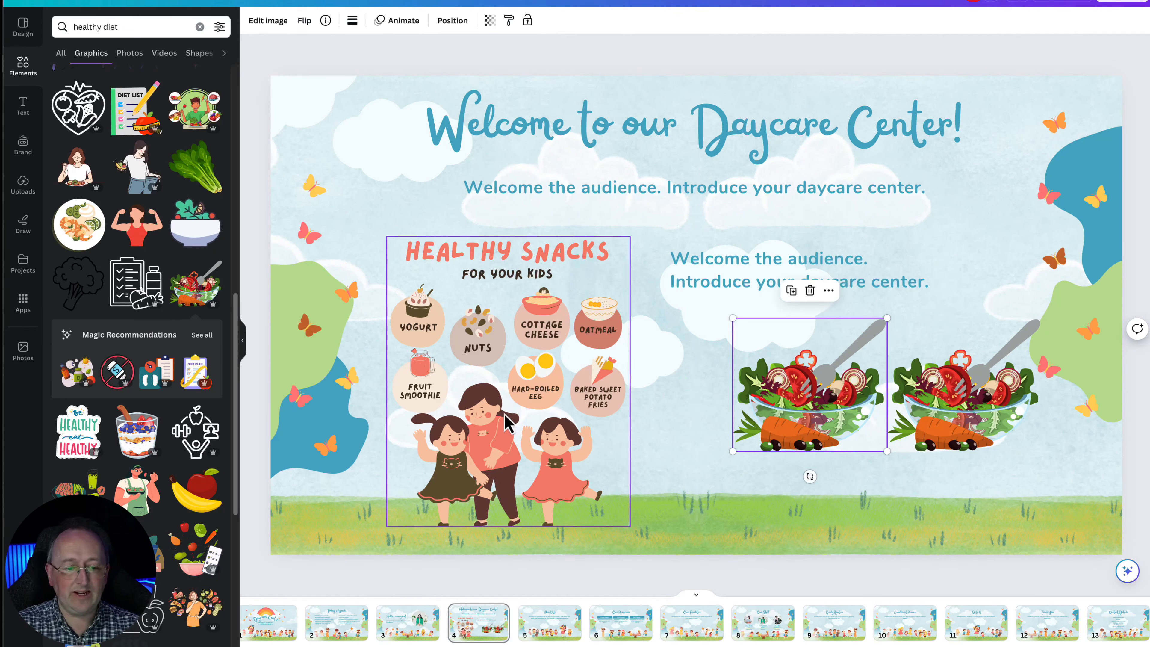
{"action": "left_click", "coordinate": [510, 422]}
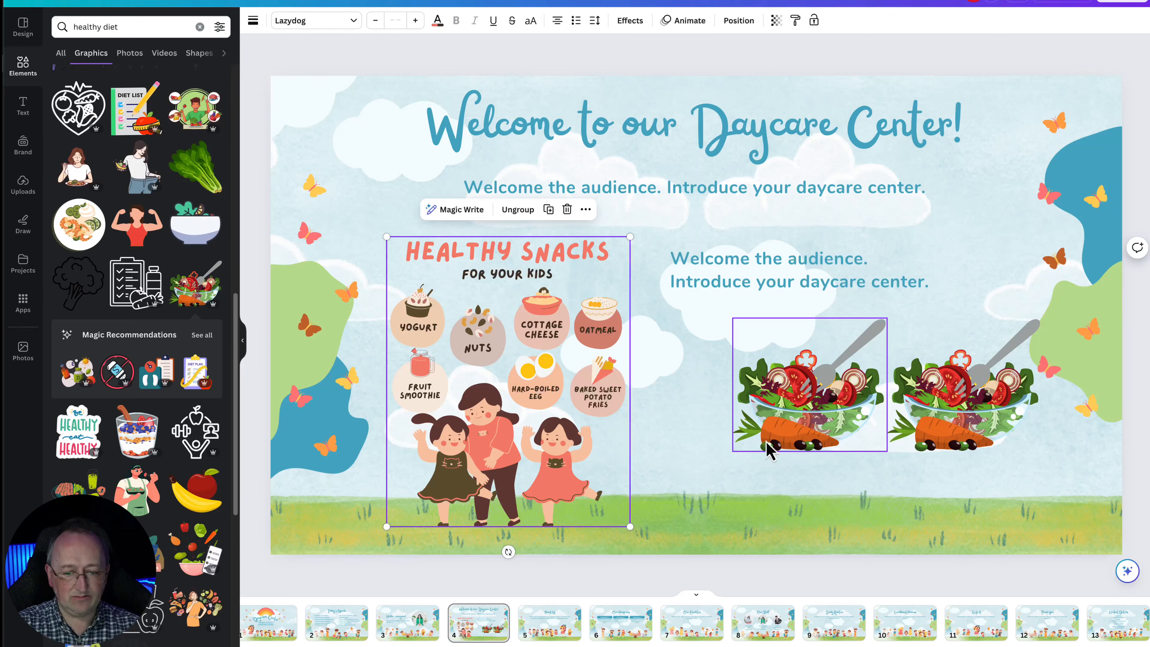
{"action": "left_click", "coordinate": [802, 424]}
{"action": "left_click", "coordinate": [503, 418], "text": "shift"}
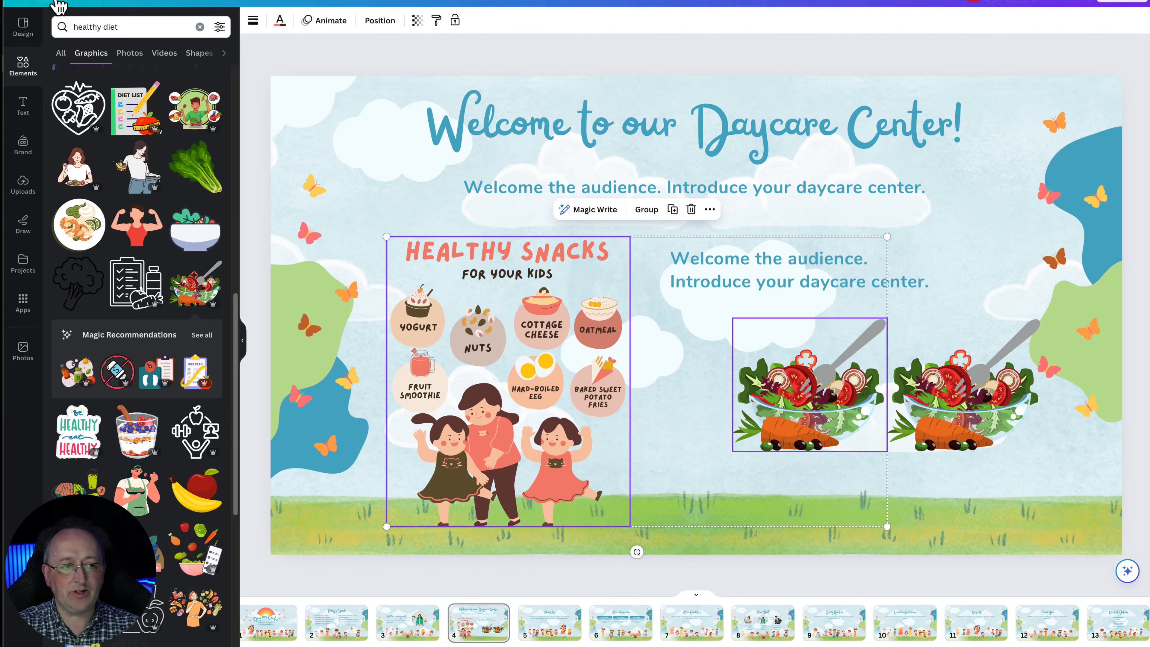
Return to the home page and start a new Flyer (A4 21 × 29.7 cm) design
{"action": "left_click", "coordinate": [25, 2]}
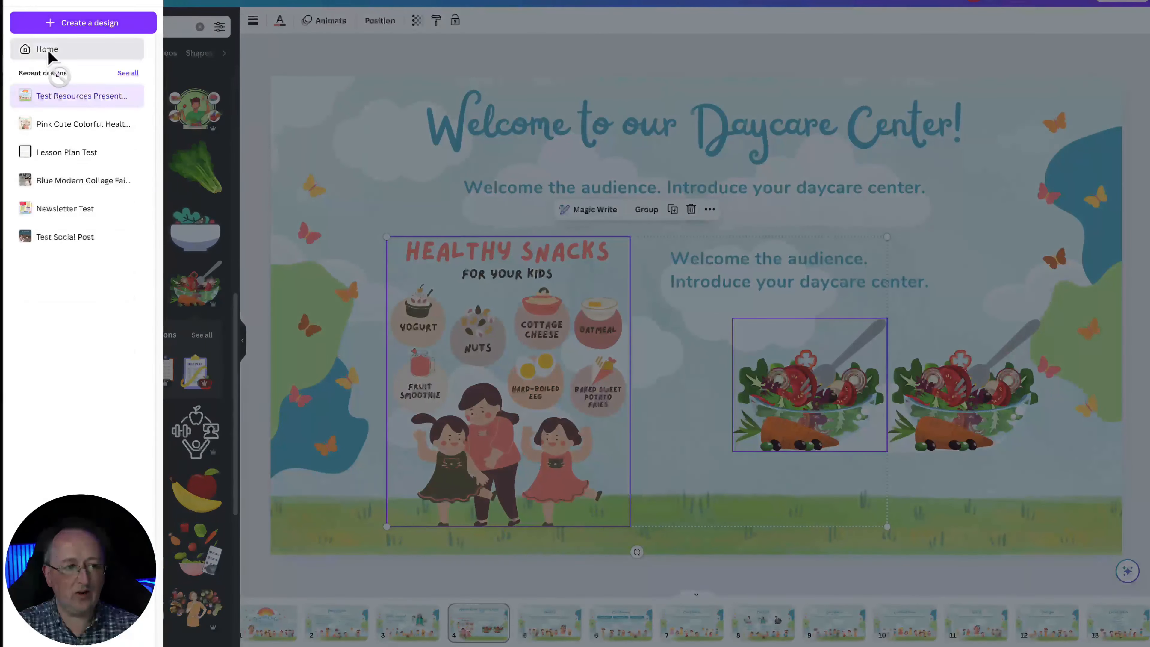
{"action": "left_click", "coordinate": [24, 48]}
{"action": "left_click", "coordinate": [1036, 5]}
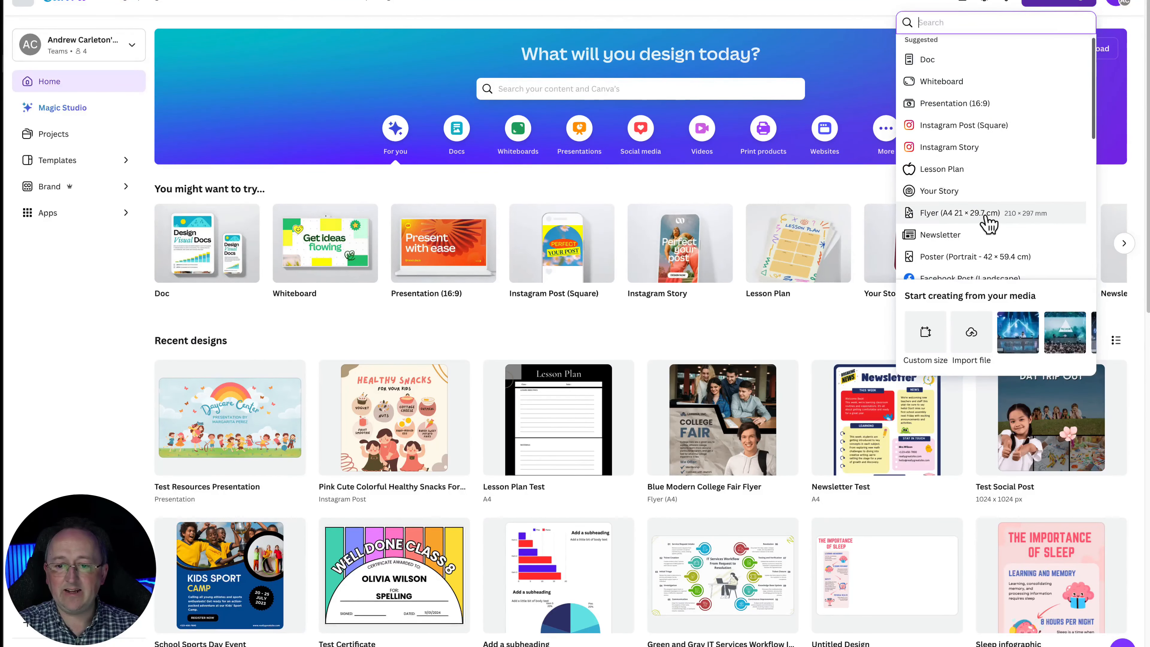
{"action": "scroll", "coordinate": [979, 220], "scroll_direction": "down", "scroll_amount": 1}
{"action": "left_click", "coordinate": [961, 201]}
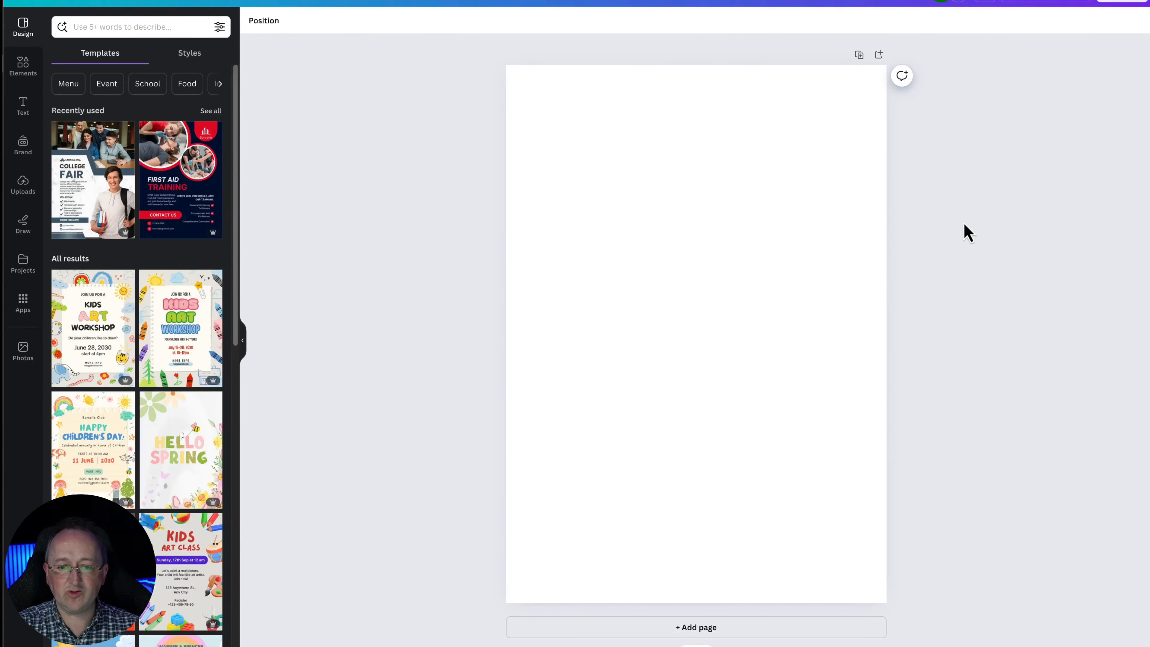
Paste the snacks graphic and salad bowl into the flyer, shift the snacks graphic down and place the bowl beside it
{"action": "key", "text": "ctrl+v"}
{"action": "left_click", "coordinate": [963, 388]}
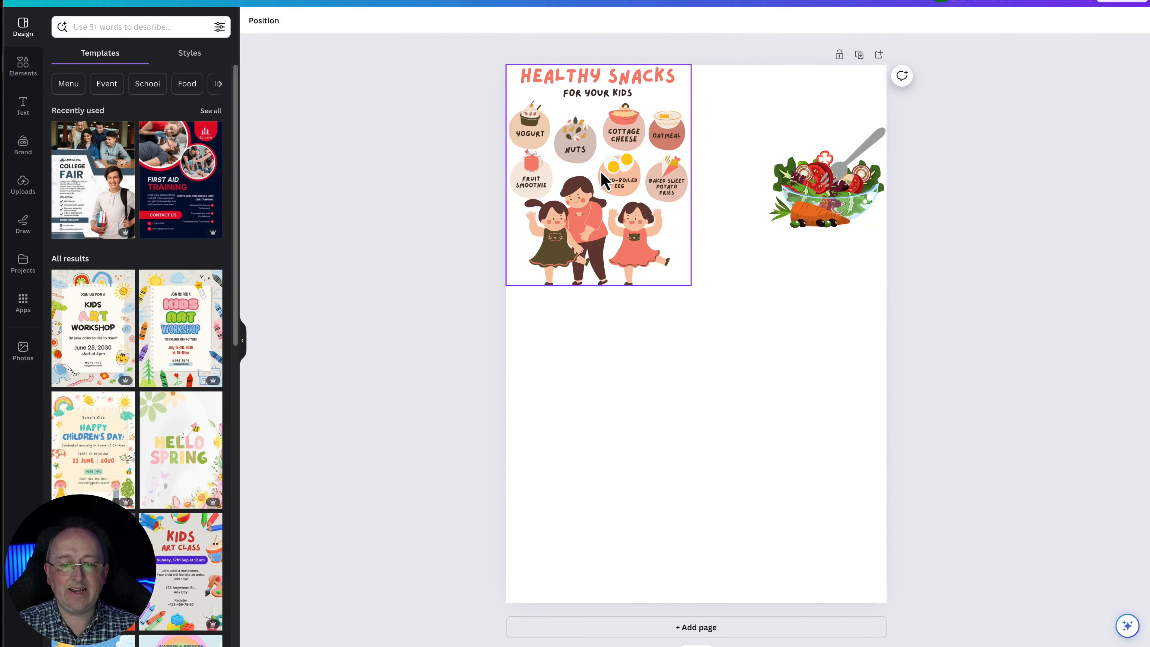
{"action": "left_click_drag", "start_coordinate": [596, 172], "coordinate": [601, 203]}
{"action": "left_click", "coordinate": [828, 189]}
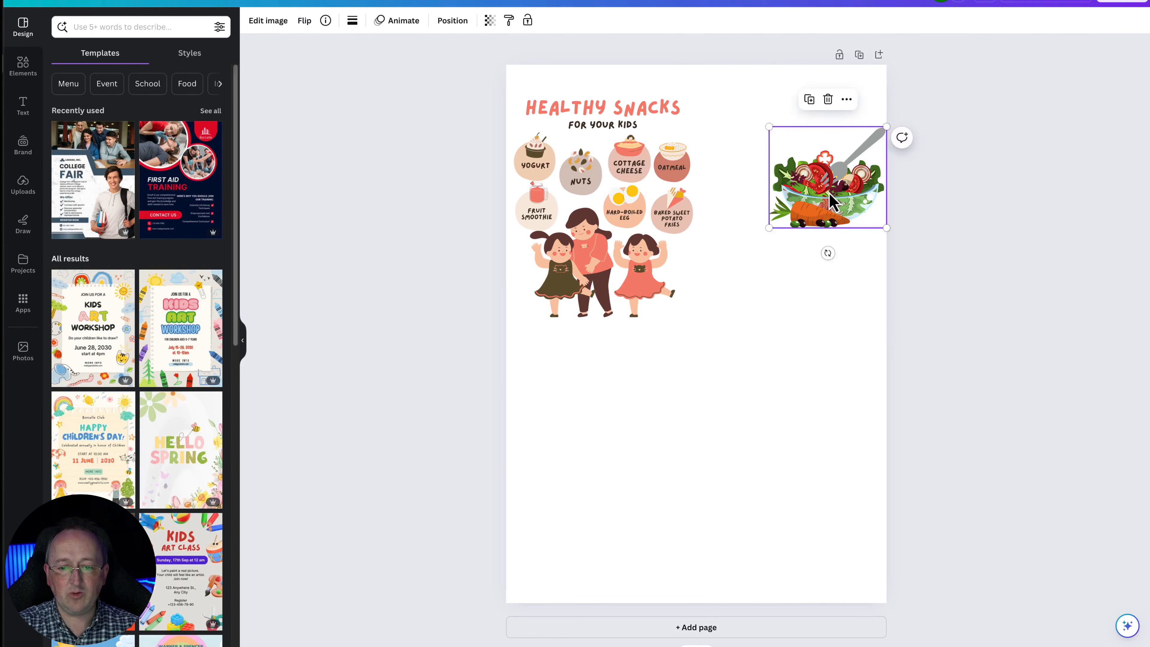
{"action": "left_click_drag", "start_coordinate": [828, 189], "coordinate": [793, 286]}
{"action": "left_click", "coordinate": [930, 365]}
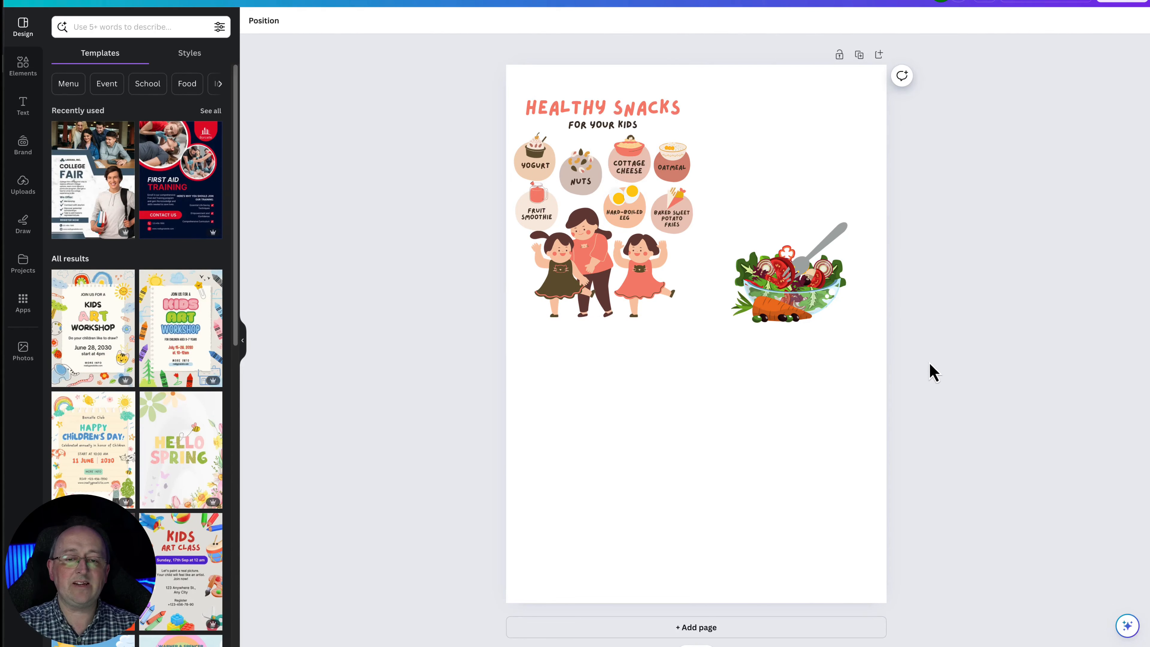